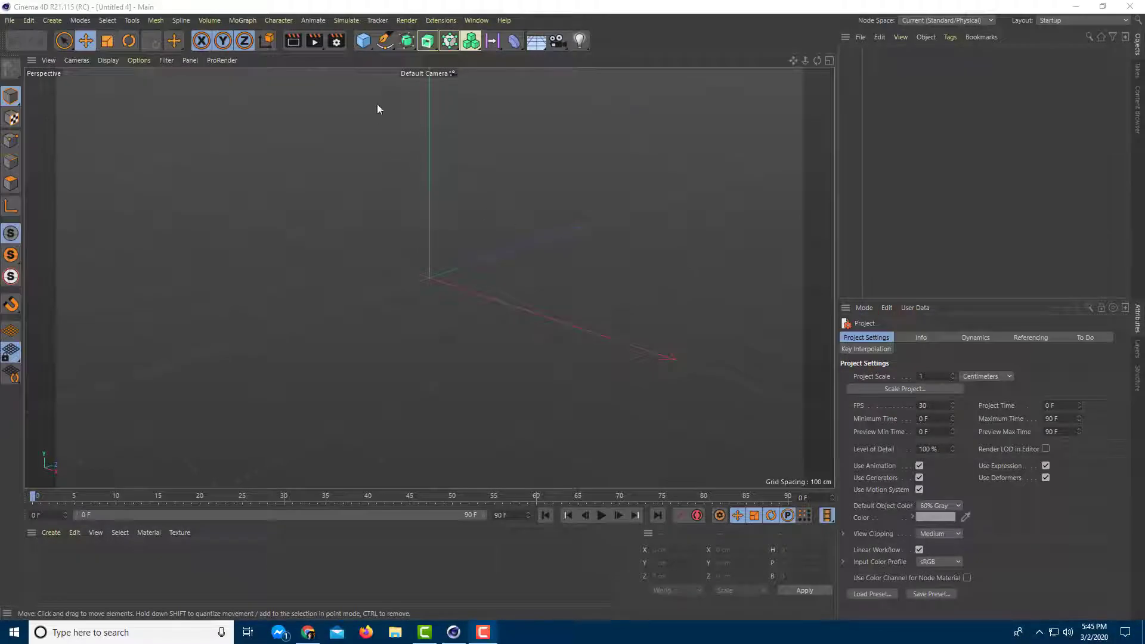
Add a sphere to the scene and grow a Hair object on it.
click(363, 44)
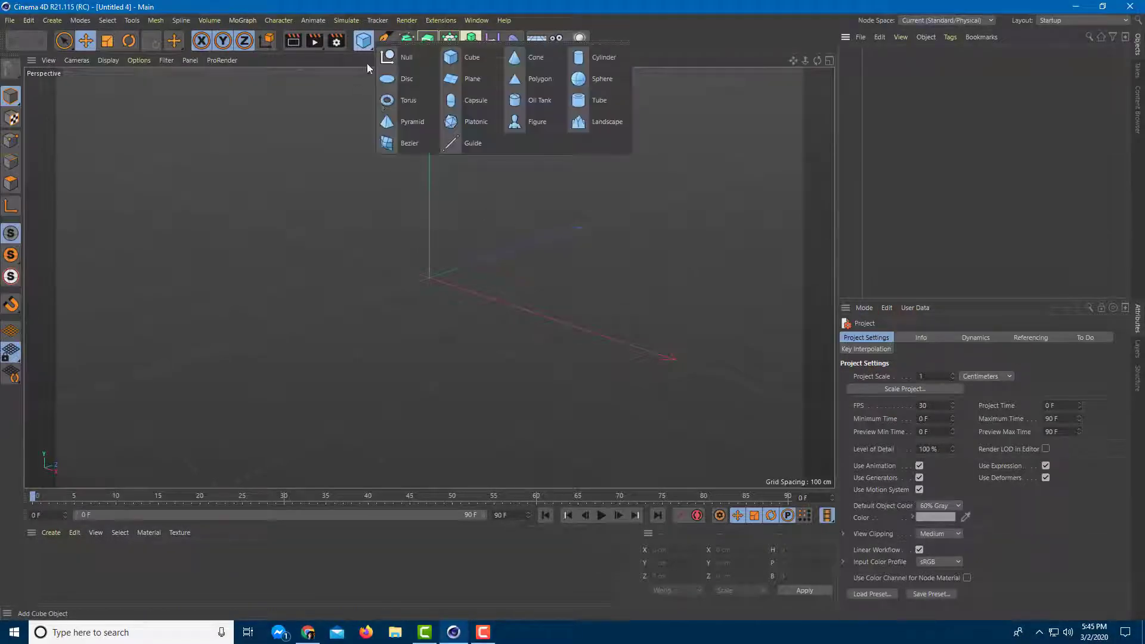
click(576, 86)
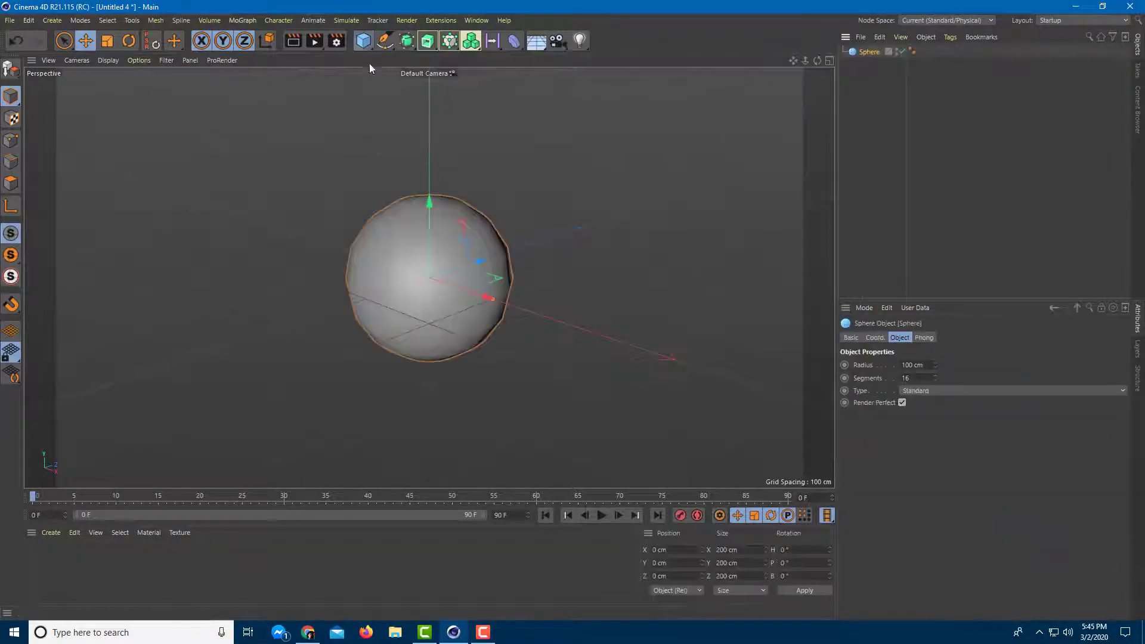
click(346, 22)
mouse_move(389, 118)
click(442, 122)
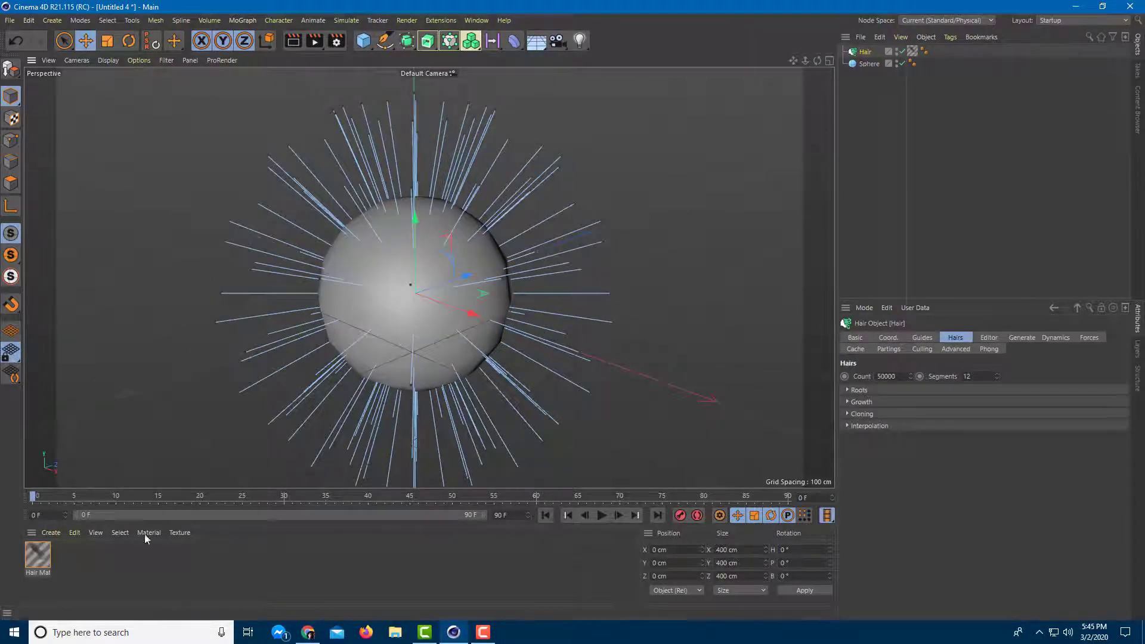
Play the animation to watch how the hair guides fall, stop it, and inspect them around the sphere.
click(599, 516)
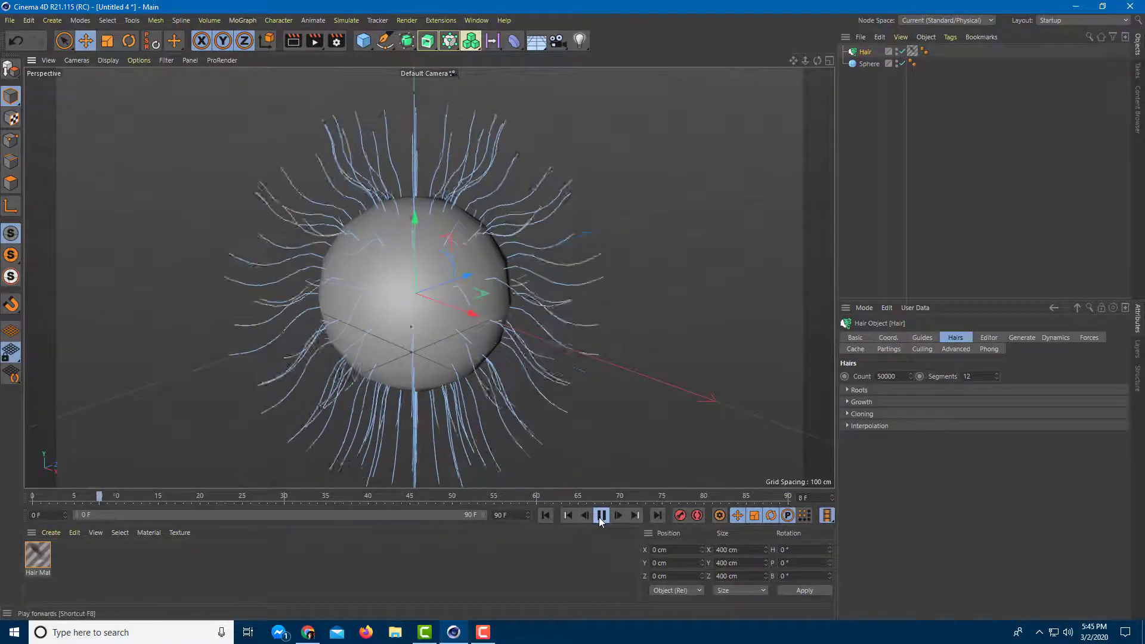
click(600, 516)
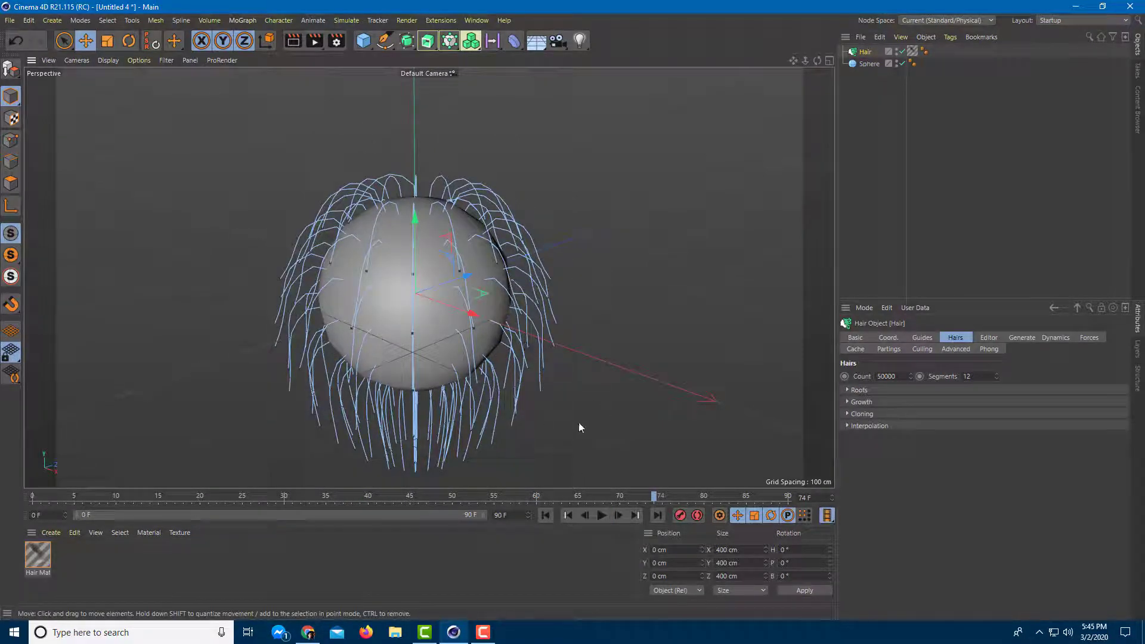
alt+drag(488, 416, 508, 357)
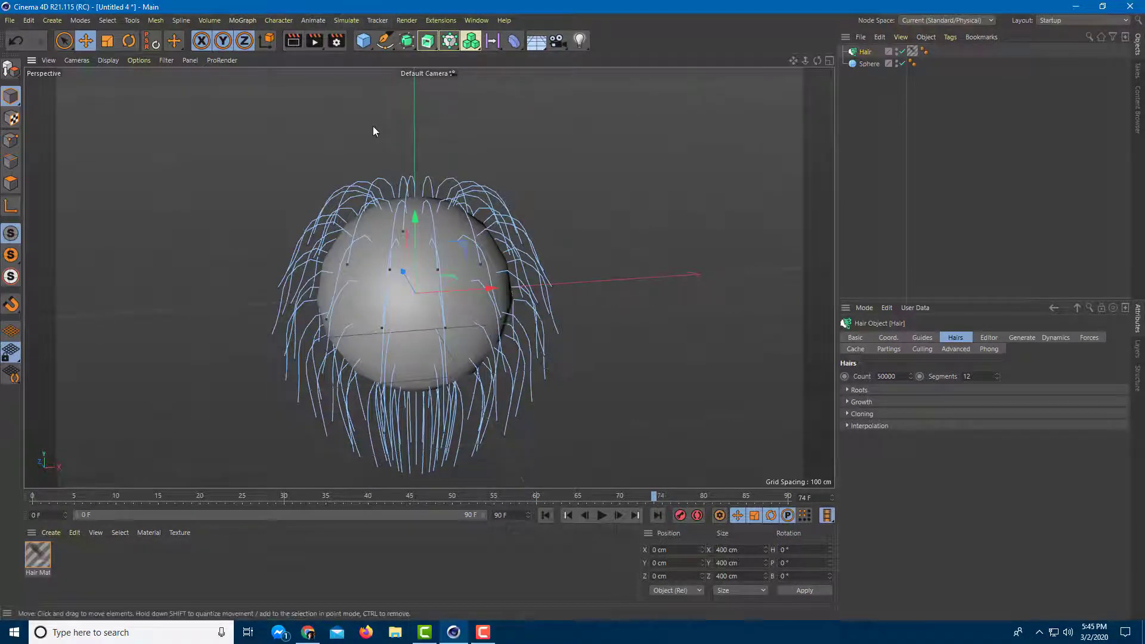
Style the hair guides with the hair Brush tool, bending them in different directions all around the sphere.
click(341, 20)
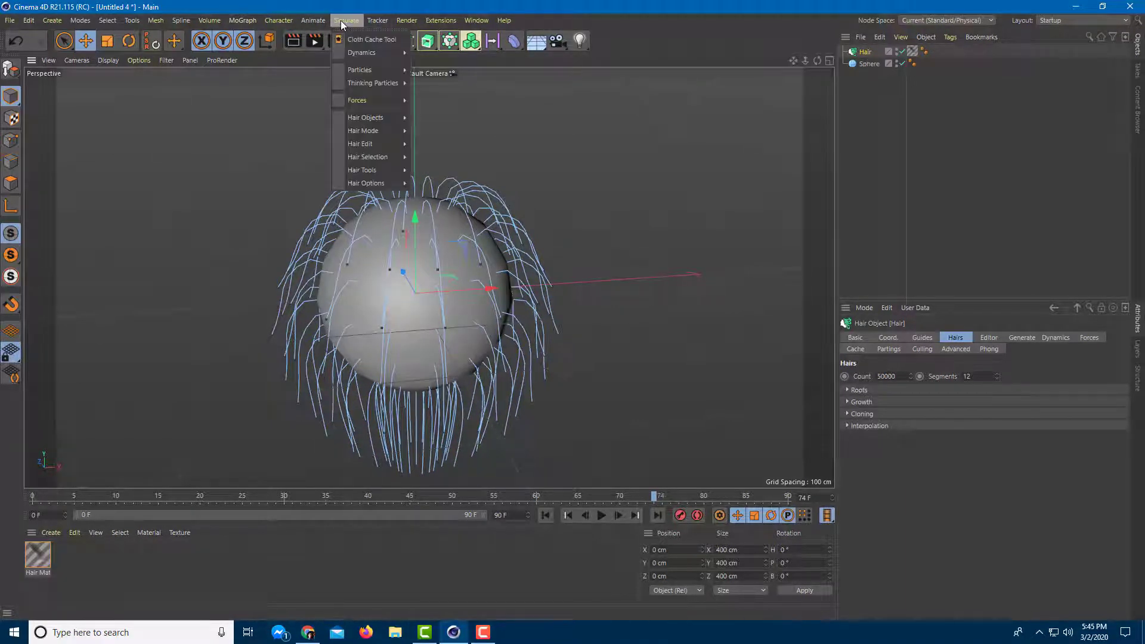
mouse_move(378, 170)
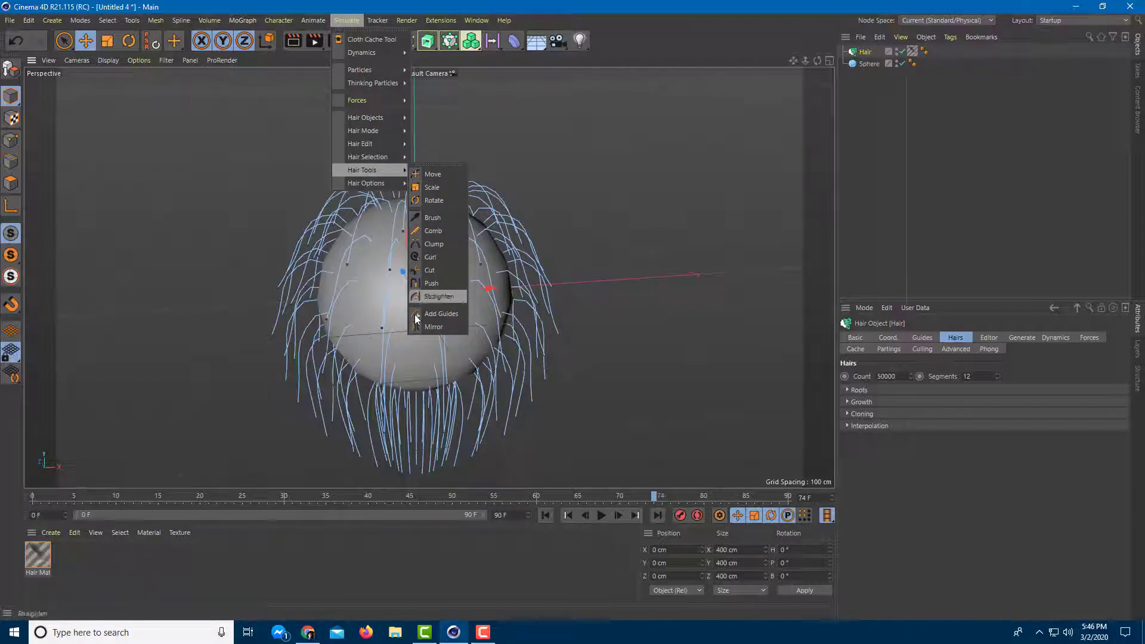
click(431, 218)
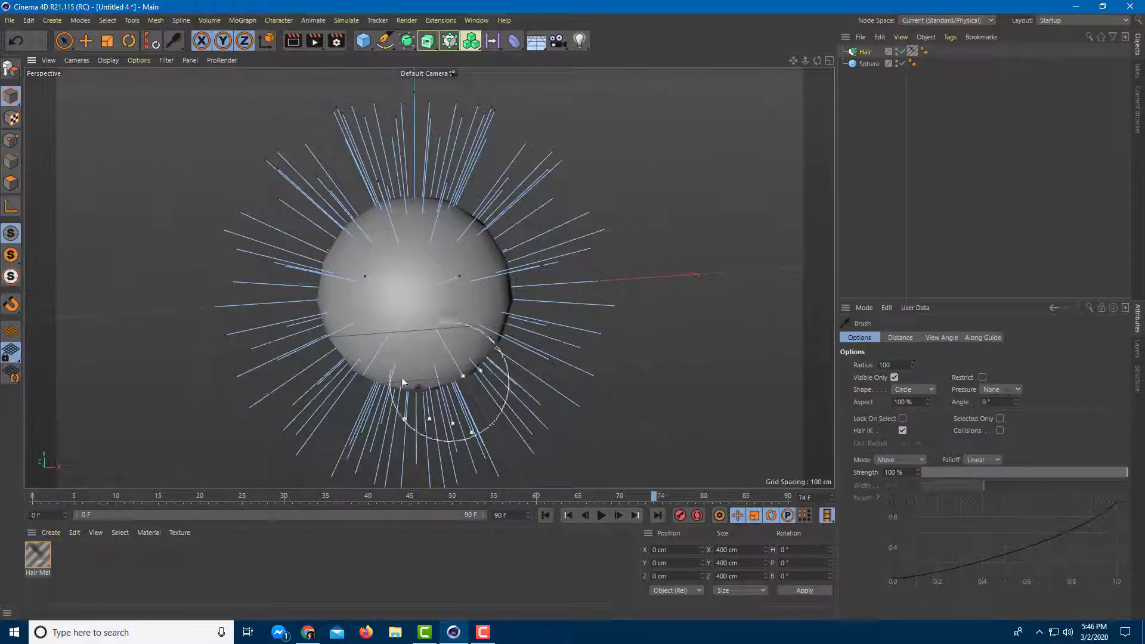
drag(528, 242, 524, 316)
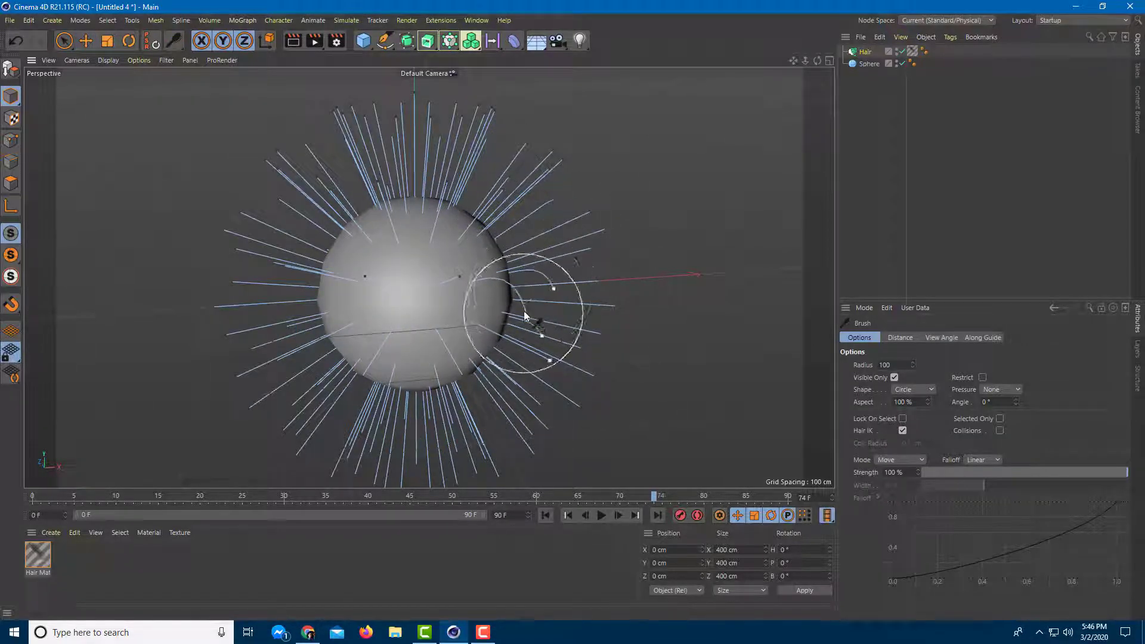
drag(483, 136, 217, 227)
mouse_move(345, 186)
mouse_down()
mouse_move(303, 362)
mouse_move(321, 192)
mouse_move(625, 320)
mouse_move(474, 298)
mouse_move(375, 186)
mouse_move(393, 225)
mouse_move(621, 221)
mouse_up()
mouse_move(505, 331)
alt+mouse_down()
mouse_move(461, 415)
mouse_move(348, 383)
alt+mouse_up()
mouse_move(246, 206)
mouse_down()
mouse_move(312, 366)
mouse_move(496, 452)
mouse_move(398, 428)
mouse_up()
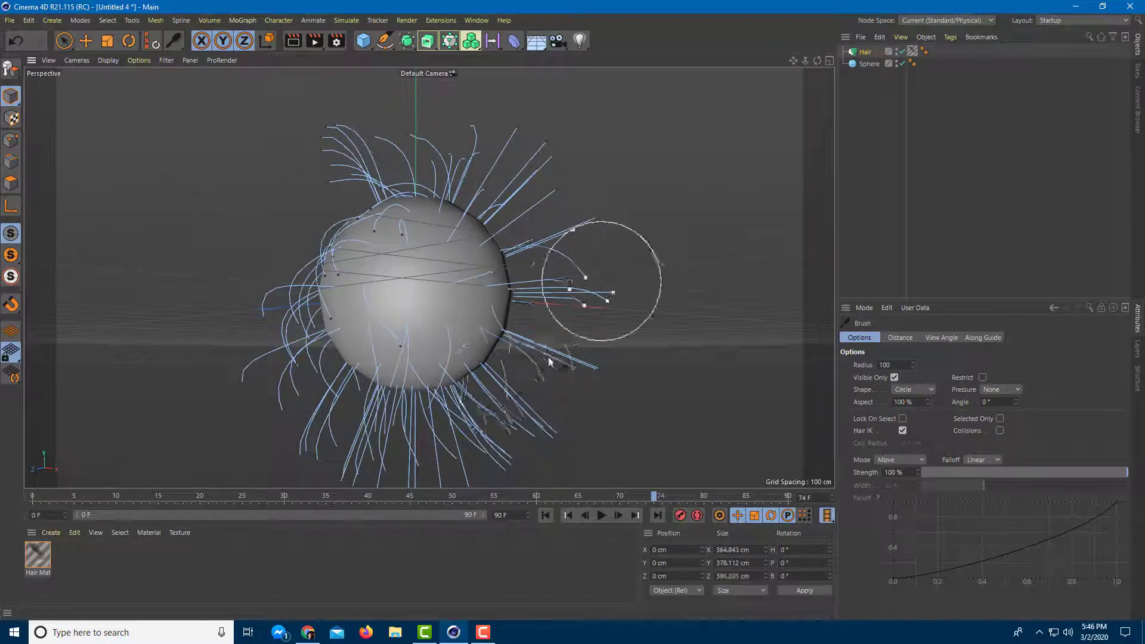
alt+drag(579, 306, 521, 405)
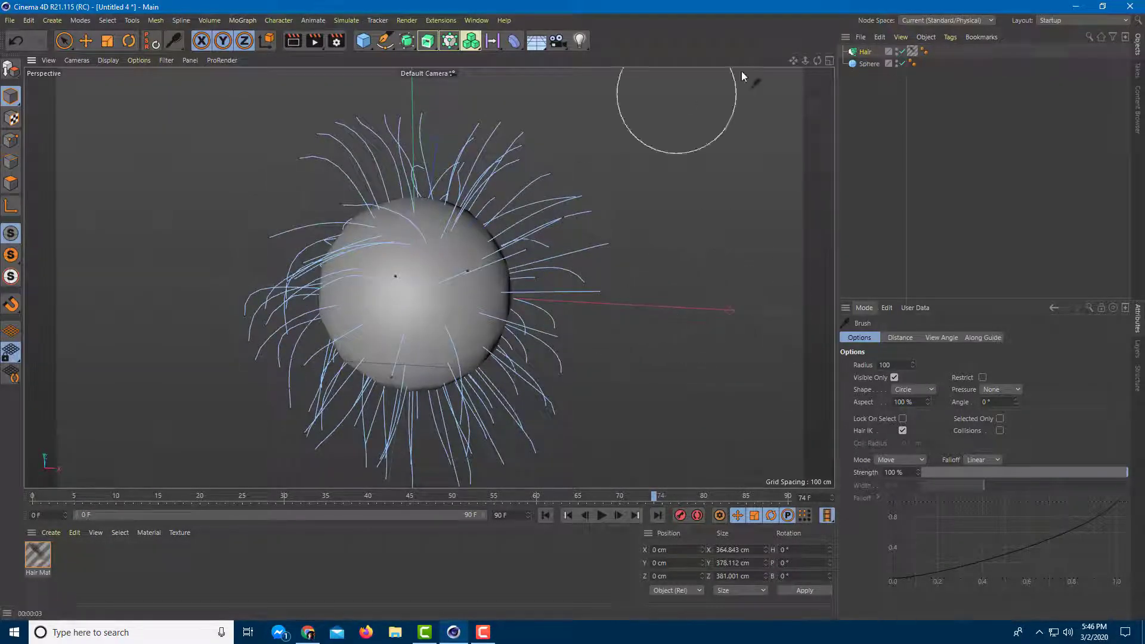
Disable Dynamics on the Hair object.
click(866, 51)
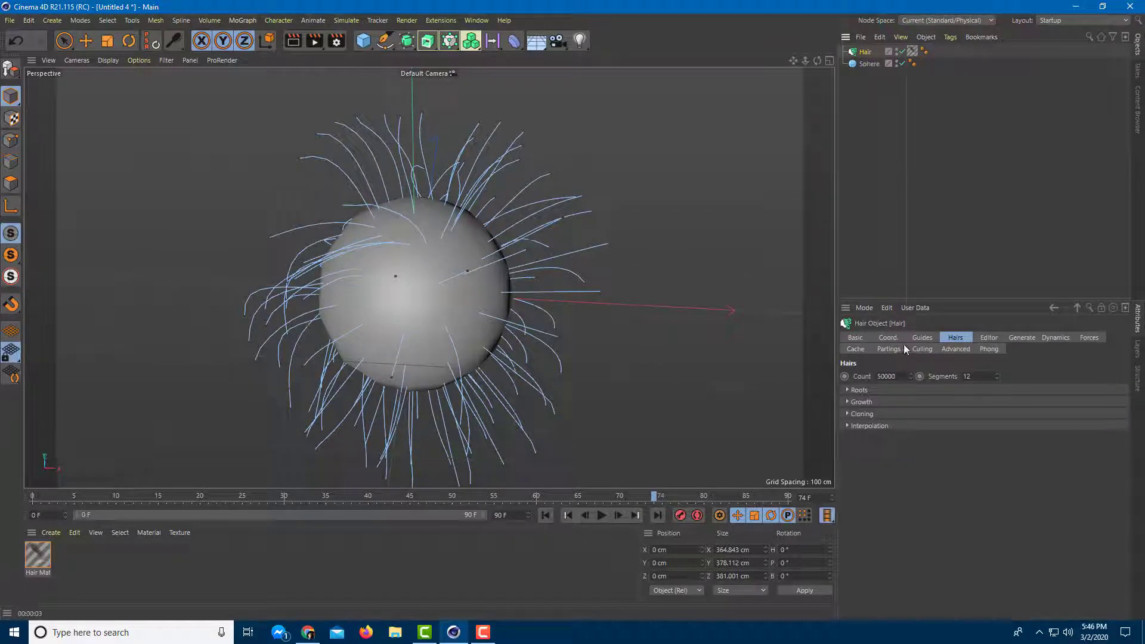
click(921, 338)
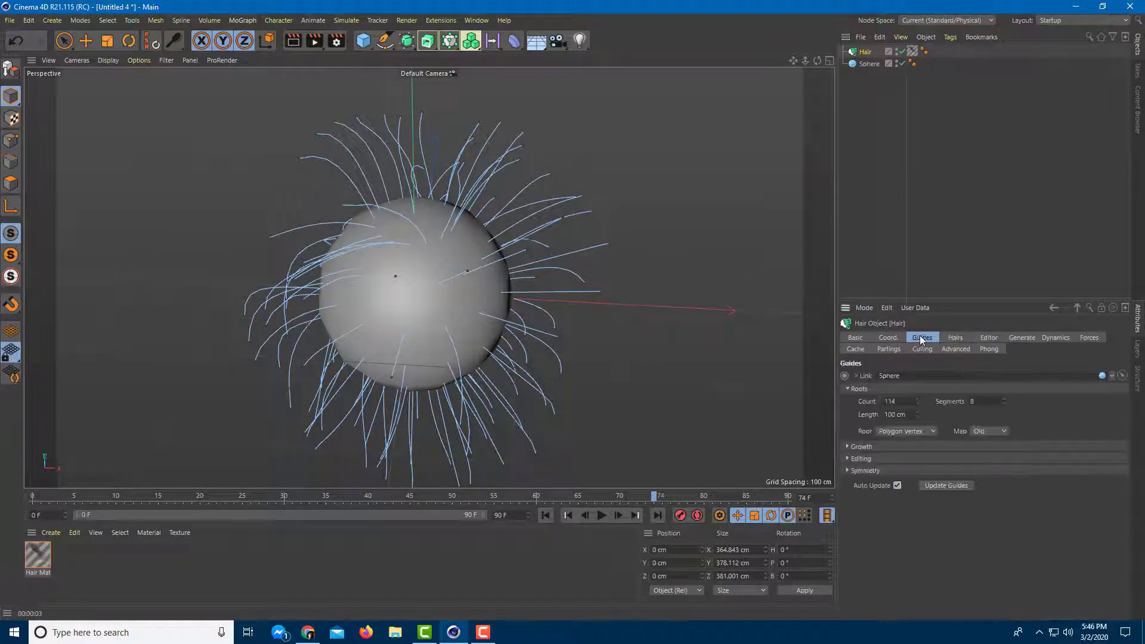
click(888, 338)
click(854, 338)
key(ctrl+r)
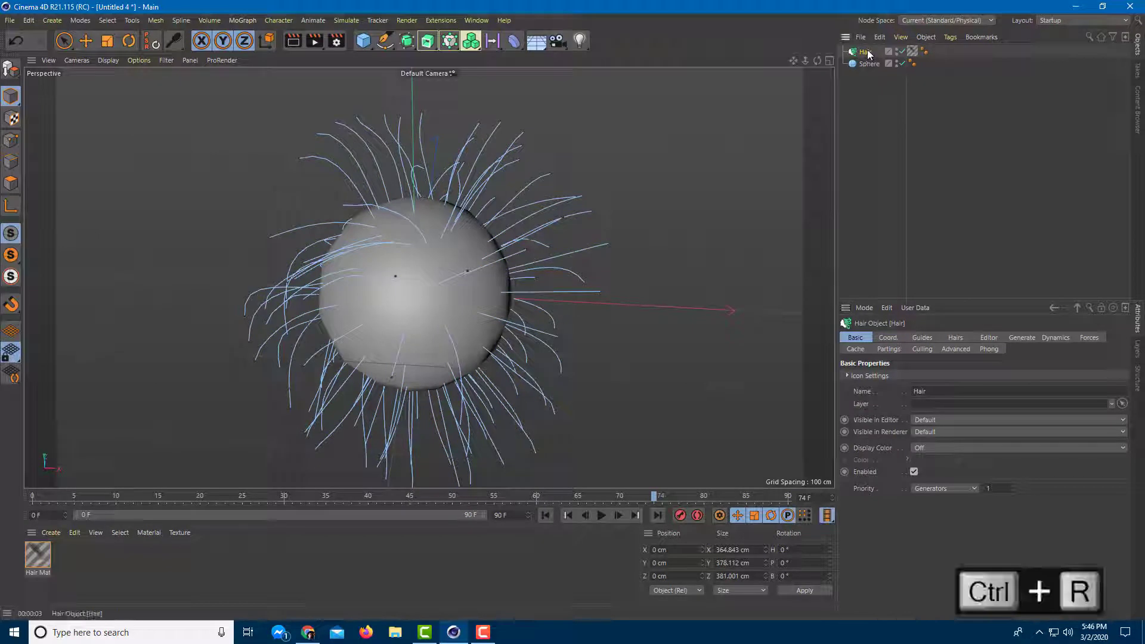
click(955, 338)
click(989, 340)
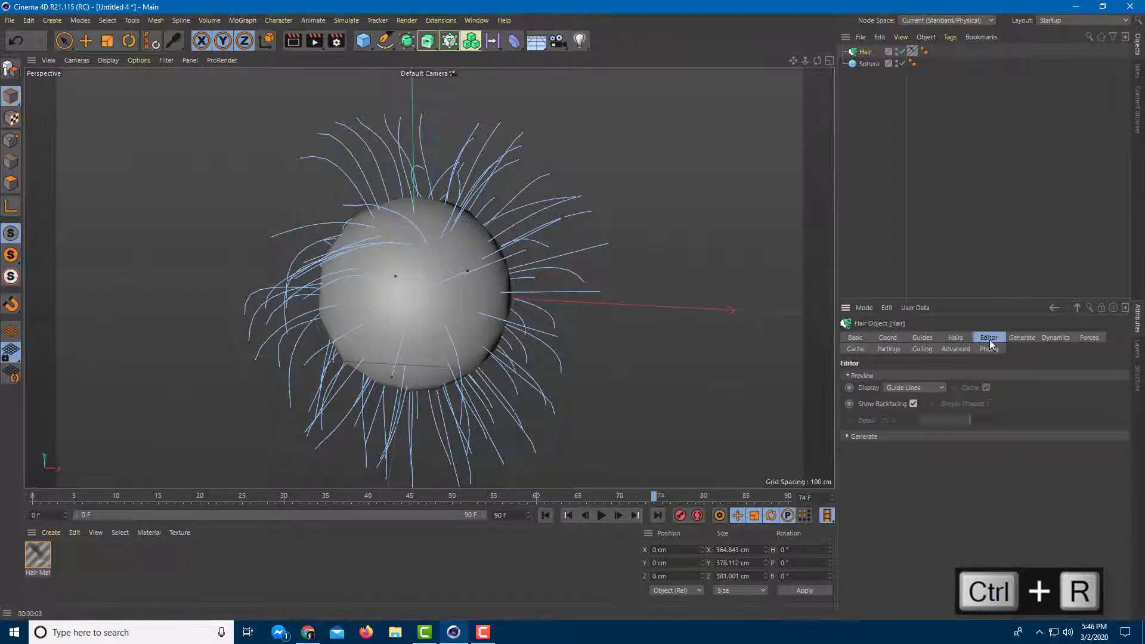
click(954, 338)
click(921, 338)
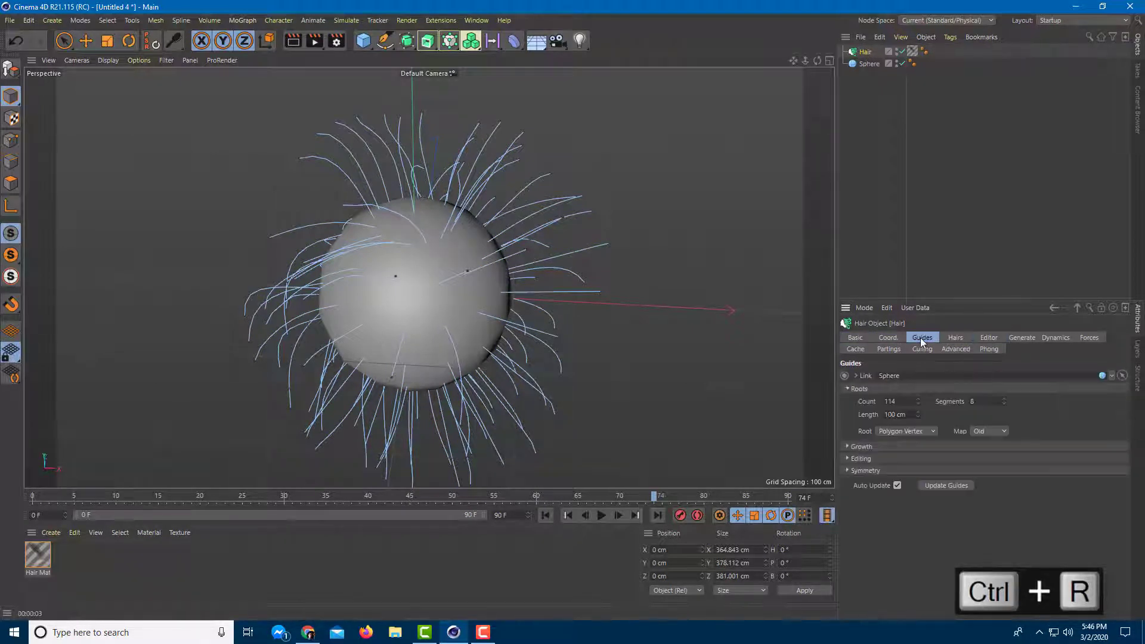
click(957, 338)
click(989, 338)
click(1021, 337)
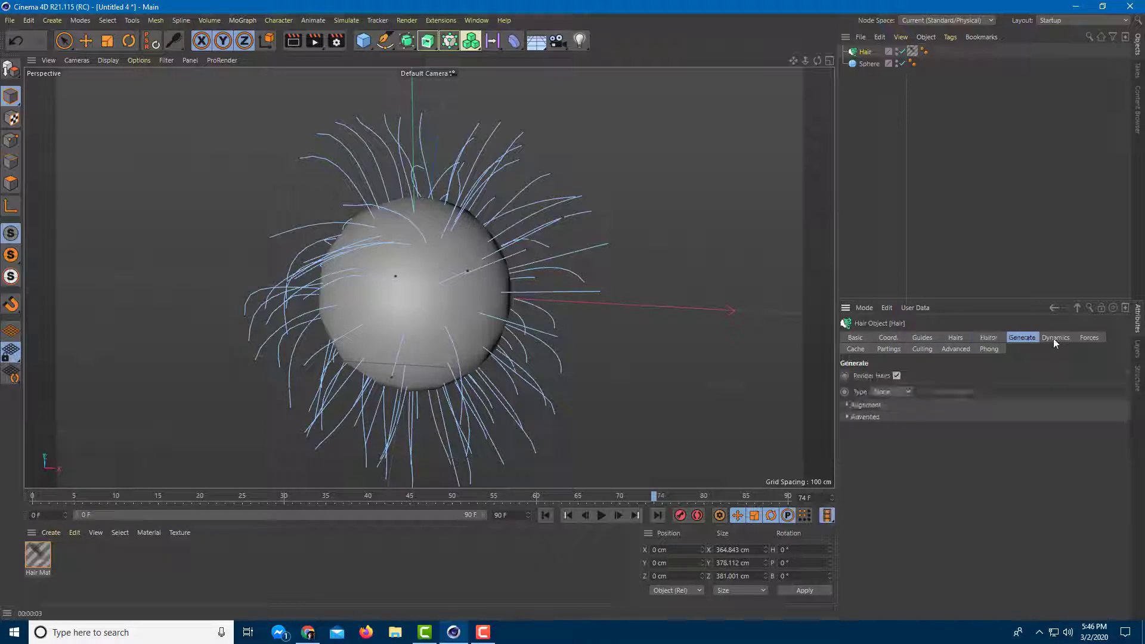
click(1053, 338)
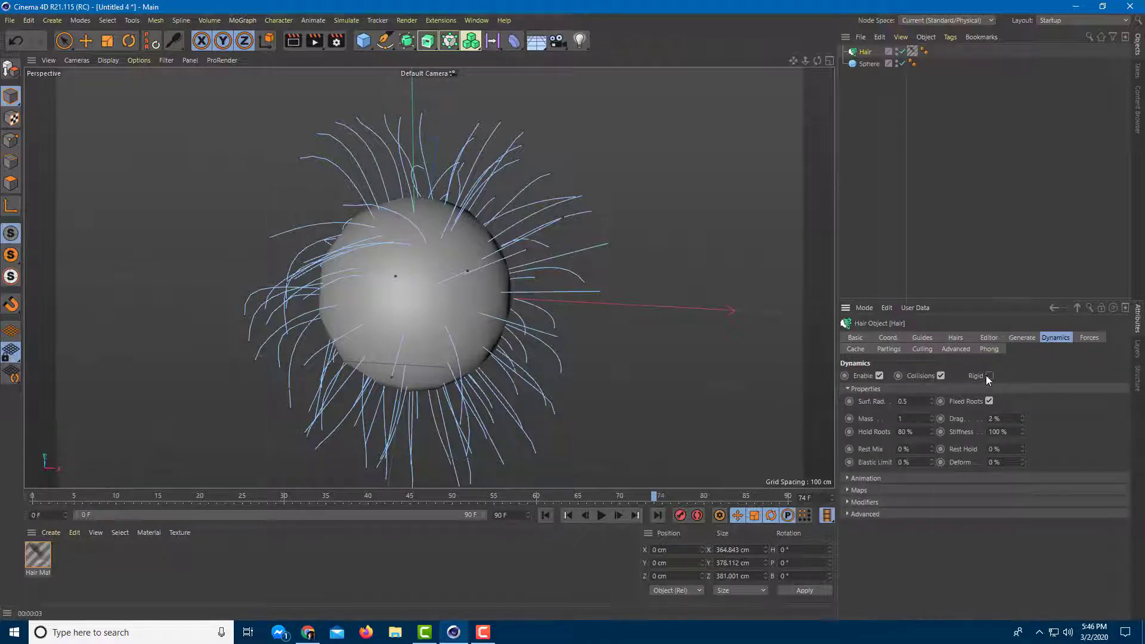
click(878, 376)
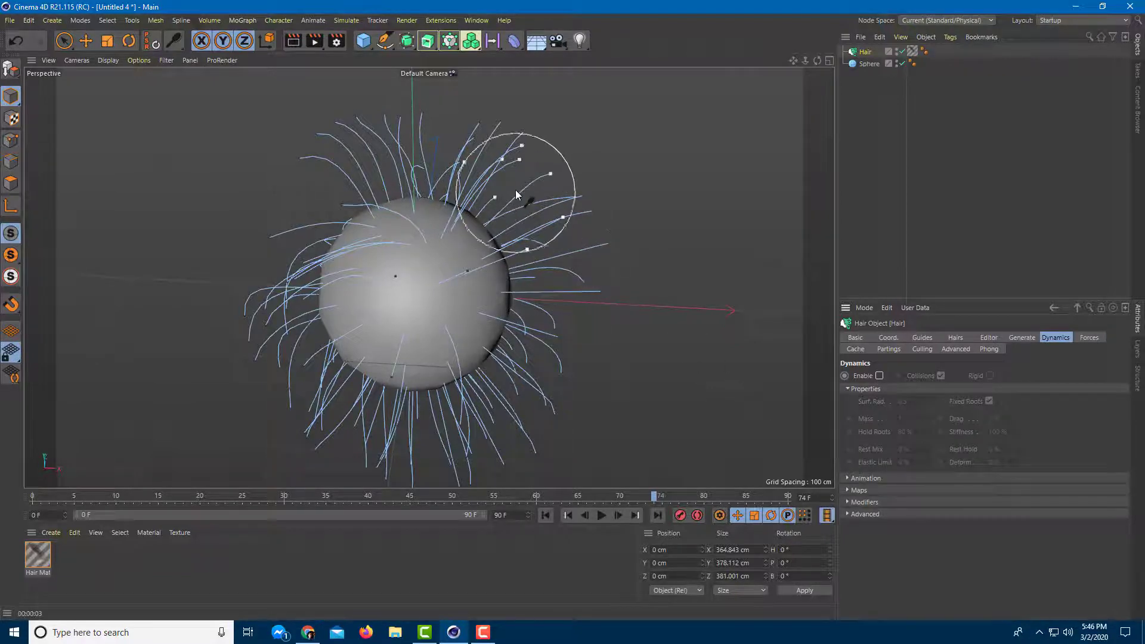
Brush more of the hair guides around the sphere and check the styling with a viewport render.
mouse_move(281, 261)
alt+mouse_down()
mouse_move(631, 286)
mouse_move(343, 209)
mouse_move(463, 285)
mouse_move(250, 227)
mouse_move(286, 399)
mouse_move(455, 245)
mouse_move(693, 310)
alt+mouse_up()
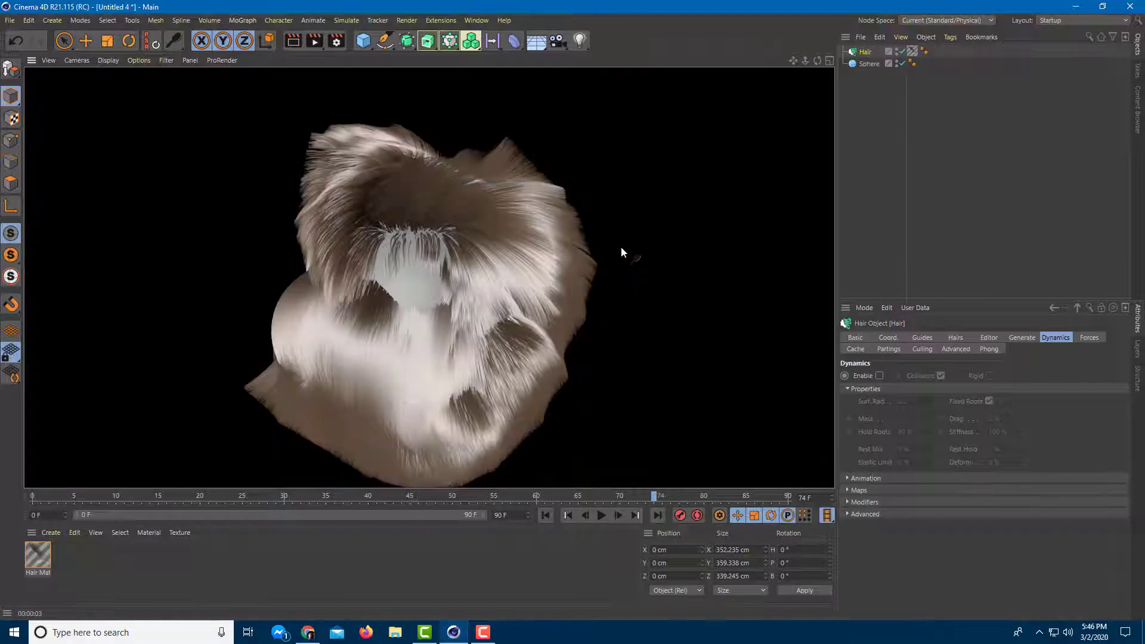
click(635, 251)
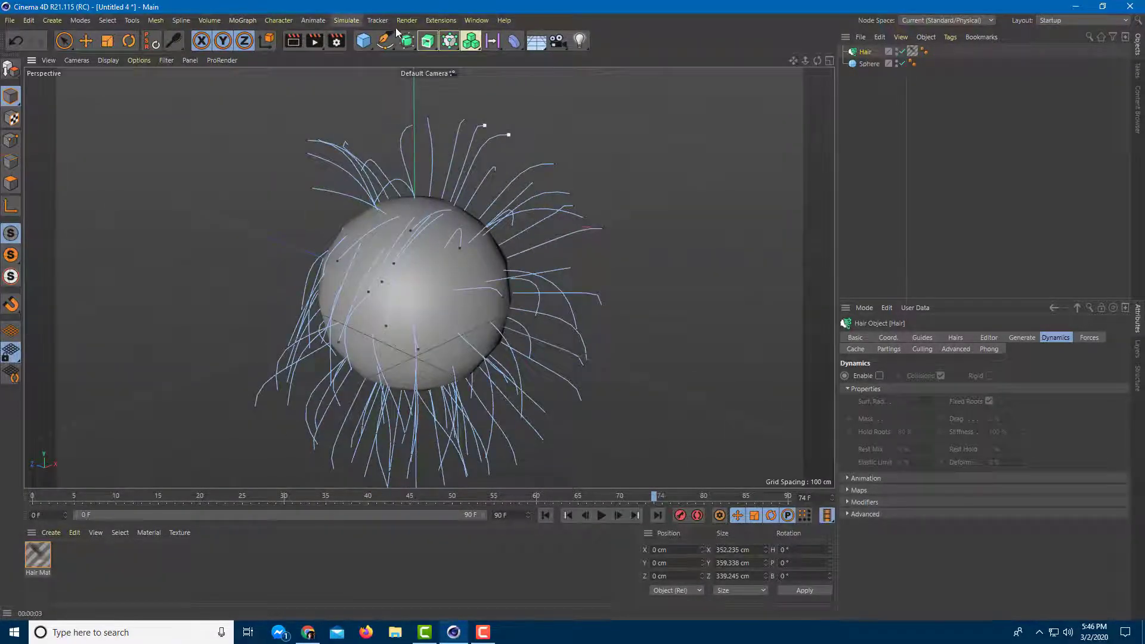
Shift all hair guides with the hair Move tool until they stand upright above the sphere.
click(348, 21)
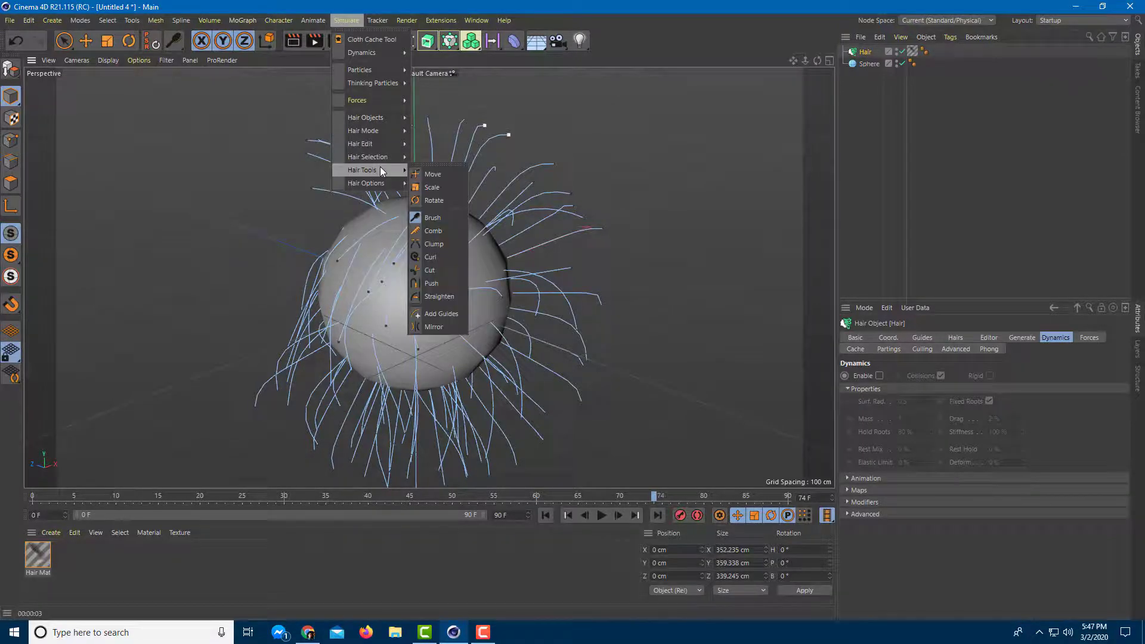
click(450, 176)
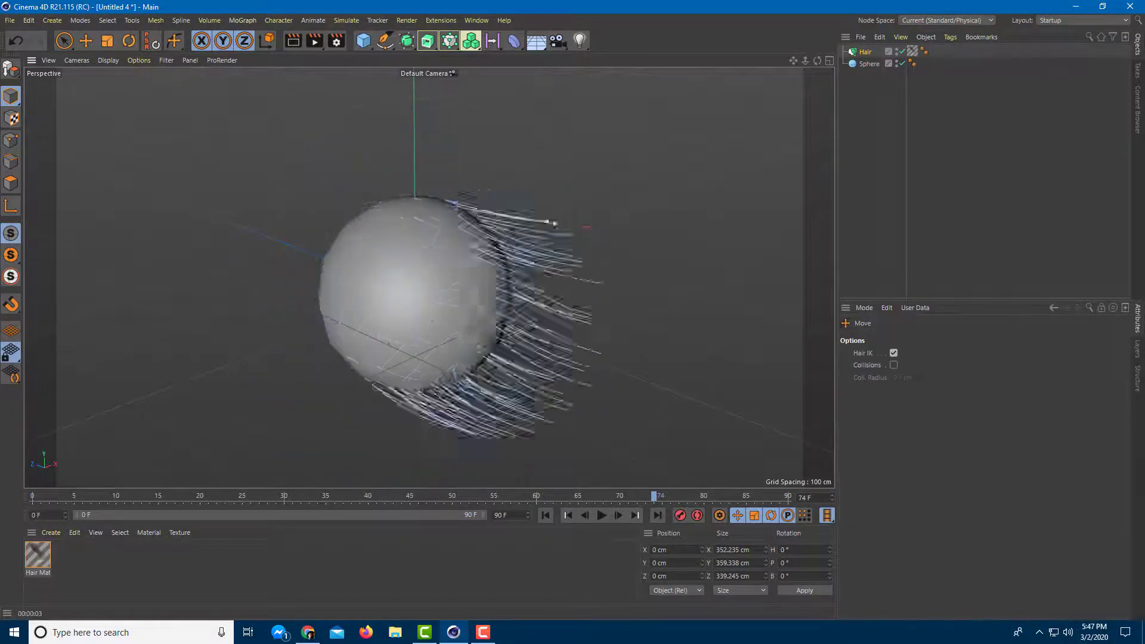
key(ctrl+r)
mouse_move(361, 159)
mouse_down()
mouse_move(552, 205)
mouse_move(376, 141)
mouse_move(371, 335)
mouse_move(471, 187)
mouse_move(441, 196)
mouse_move(339, 333)
mouse_move(477, 345)
mouse_move(444, 341)
mouse_move(460, 102)
mouse_move(447, 99)
mouse_move(448, 77)
mouse_up()
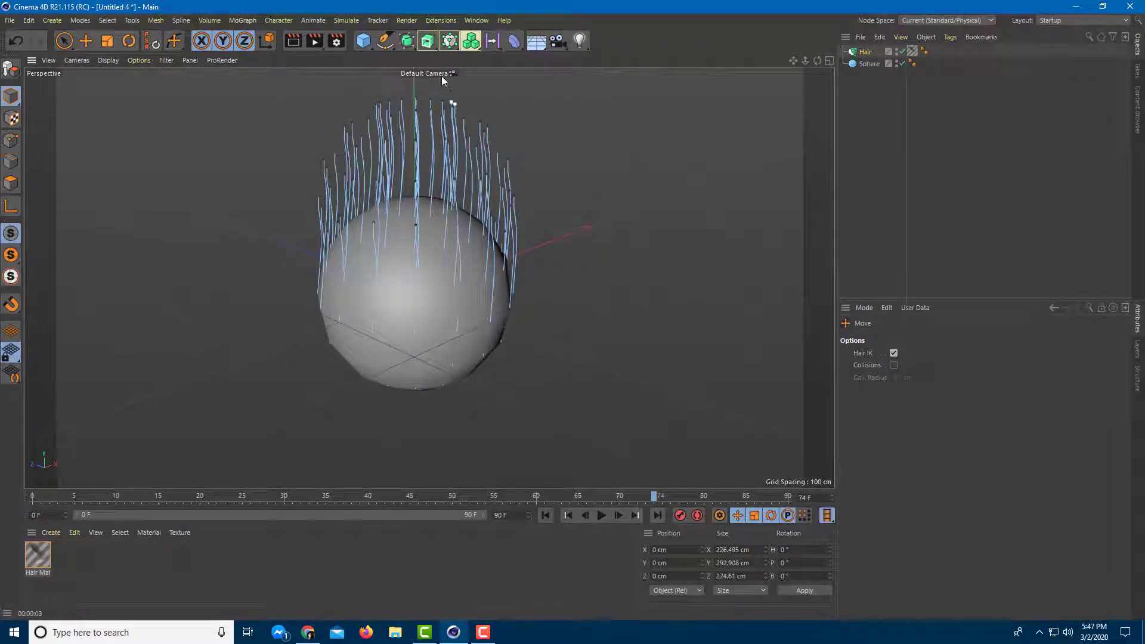
Lengthen the hair guides with the hair Scale tool, raising the scale percentage to 149.9%.
click(406, 21)
mouse_move(346, 20)
mouse_move(362, 143)
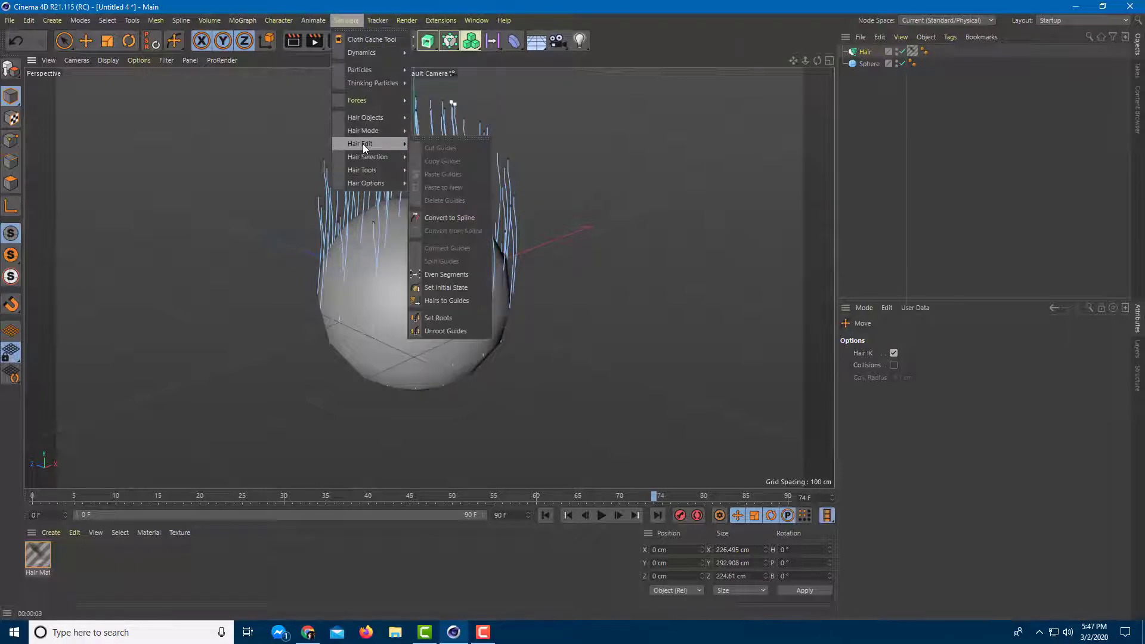
mouse_move(378, 171)
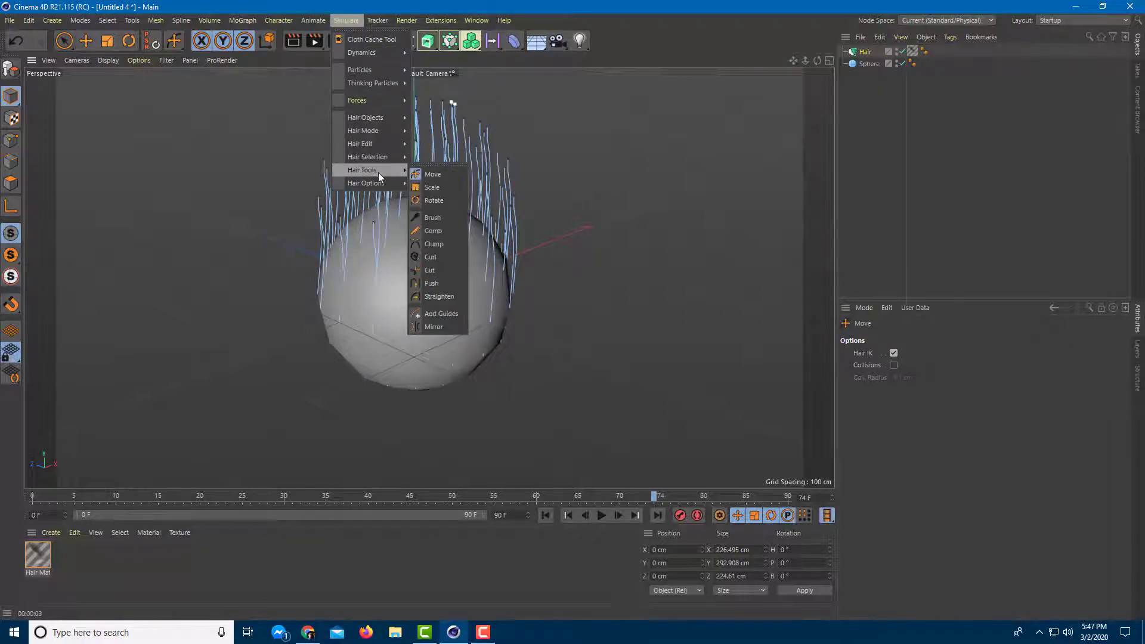
click(444, 191)
key(t)
drag(444, 190, 428, 219)
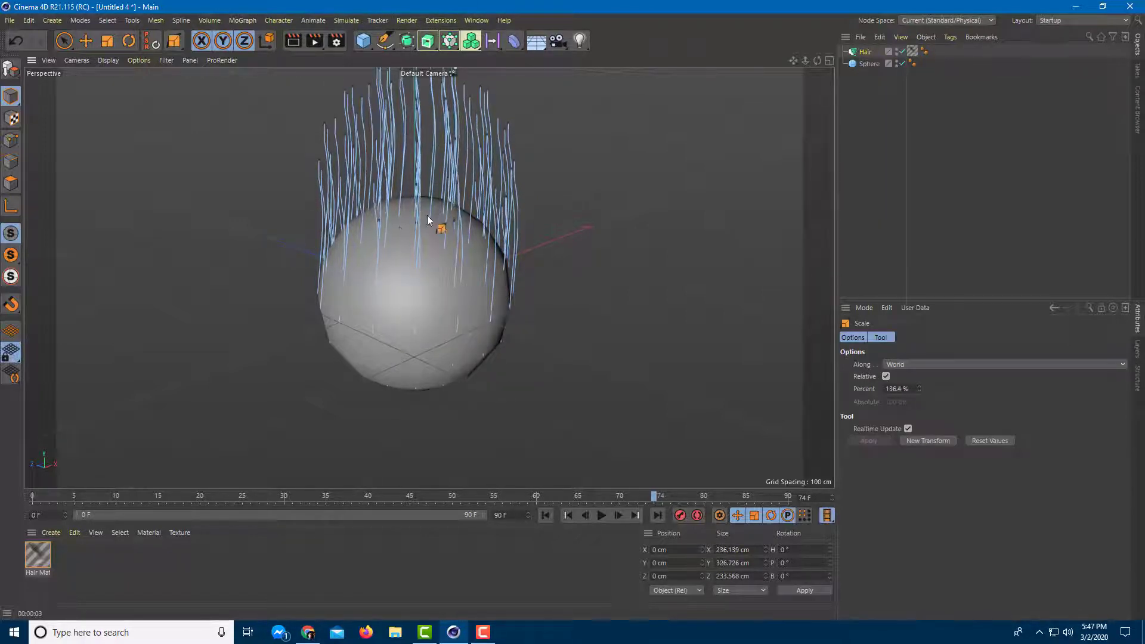
alt+middle_drag(520, 244, 514, 354)
drag(380, 353, 454, 353)
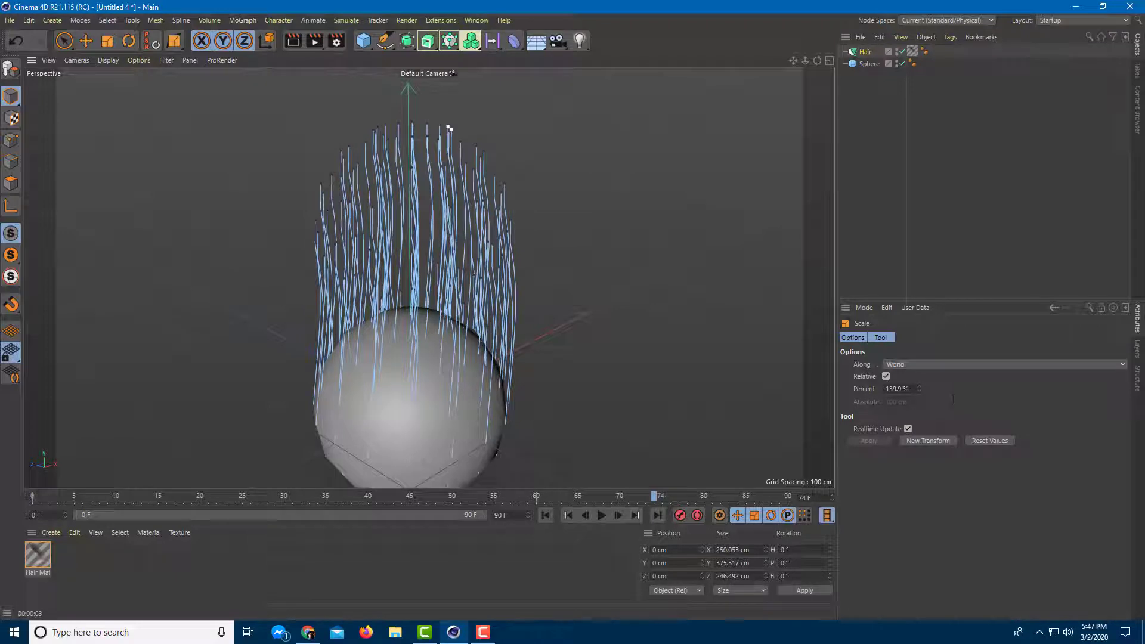
drag(920, 389, 919, 384)
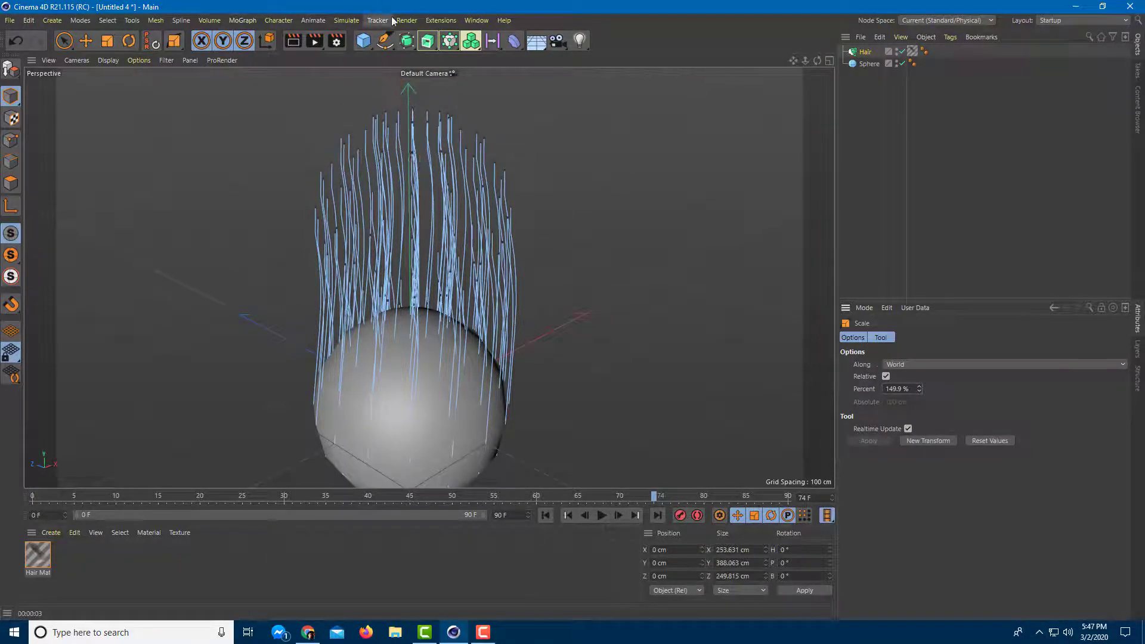
Rotate the hair guides about their roots with the hair Rotate tool.
click(346, 21)
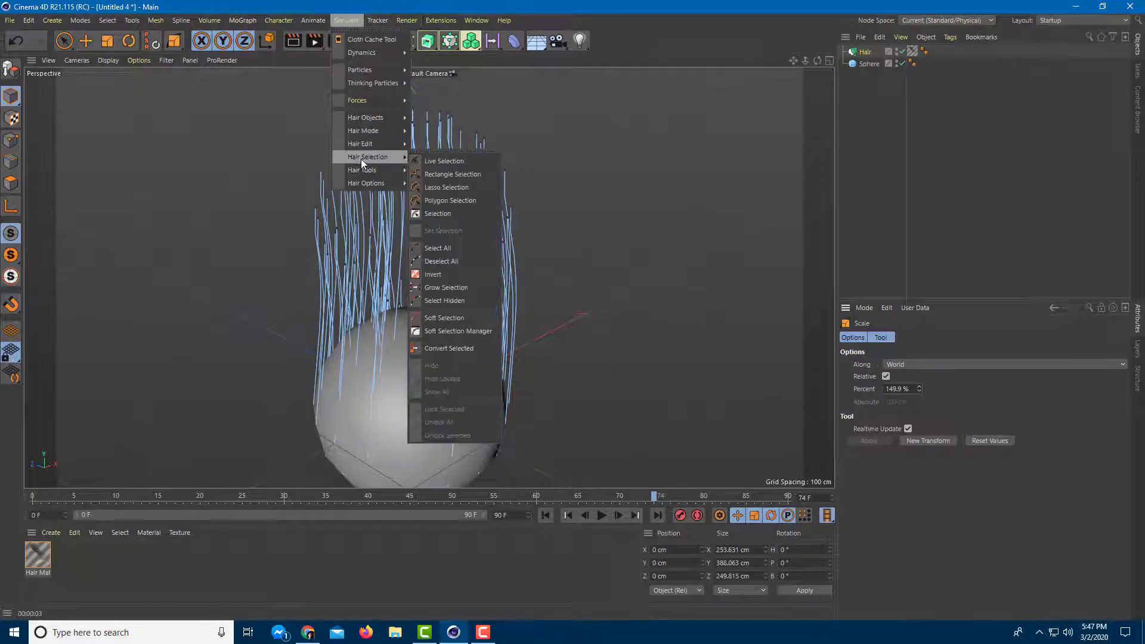
mouse_move(373, 170)
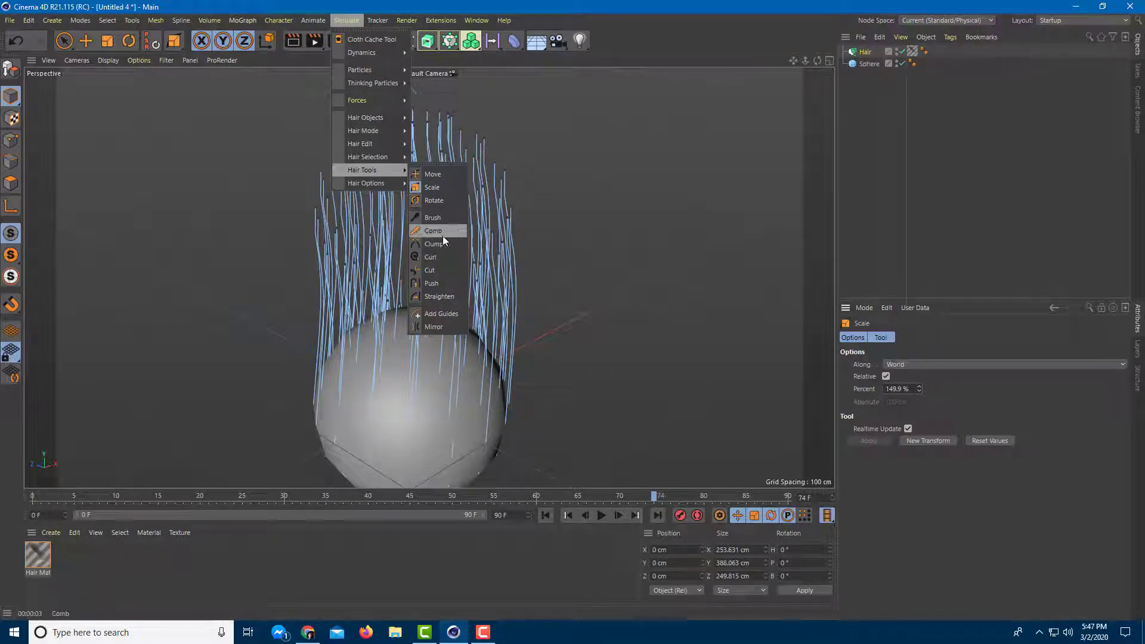
click(433, 200)
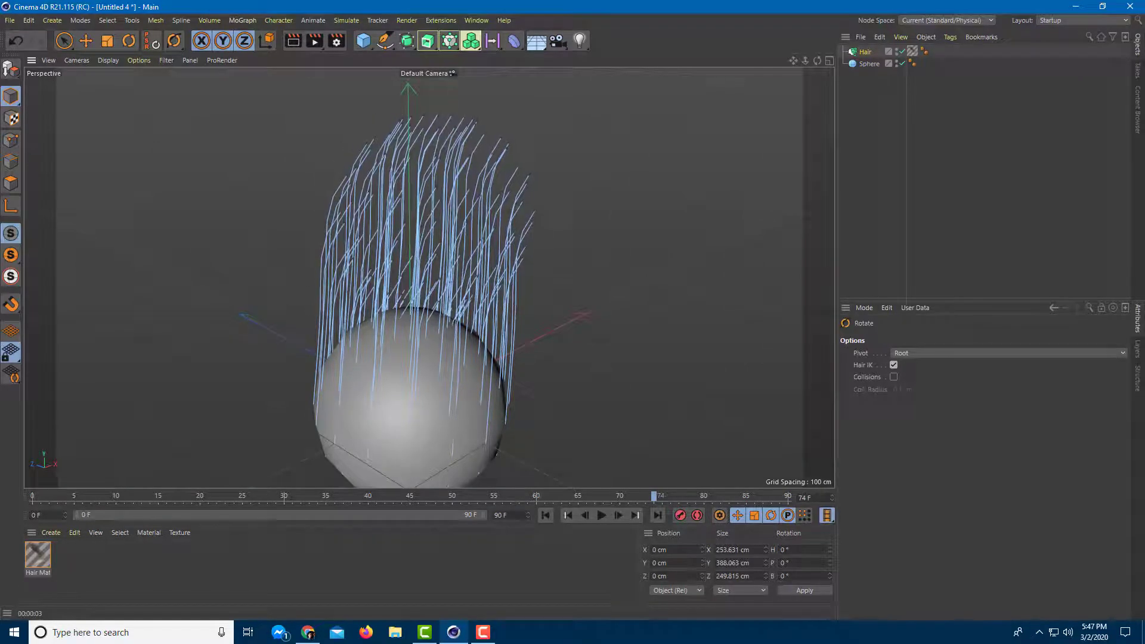
Brush the hair guides outward and down around the sphere with the hair Brush tool and check the styling with a viewport render.
click(345, 20)
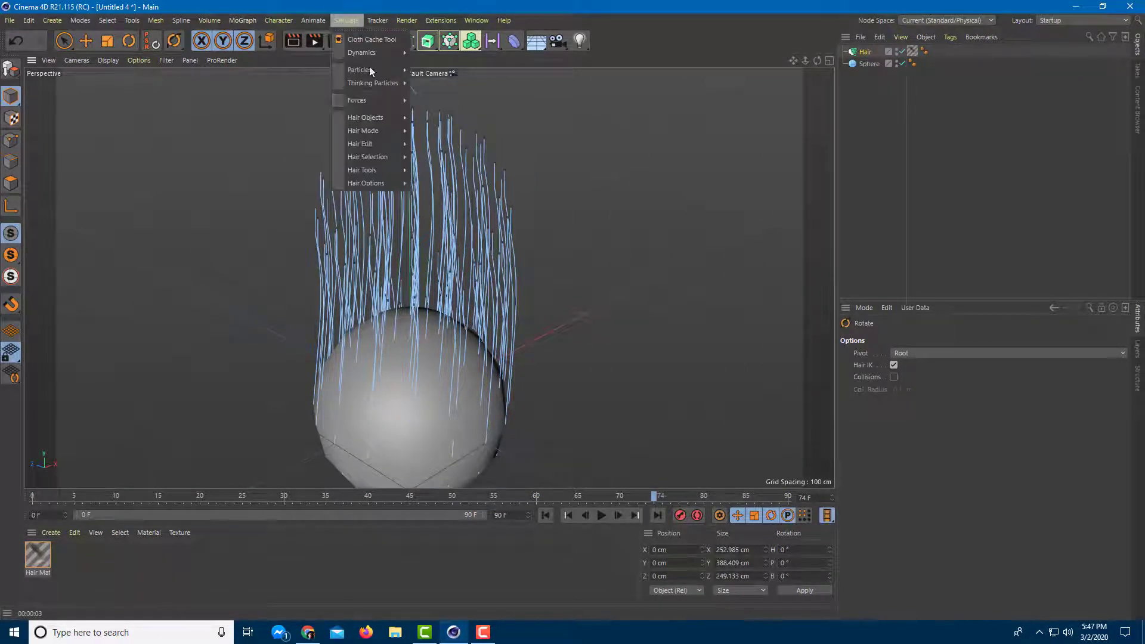
mouse_move(373, 170)
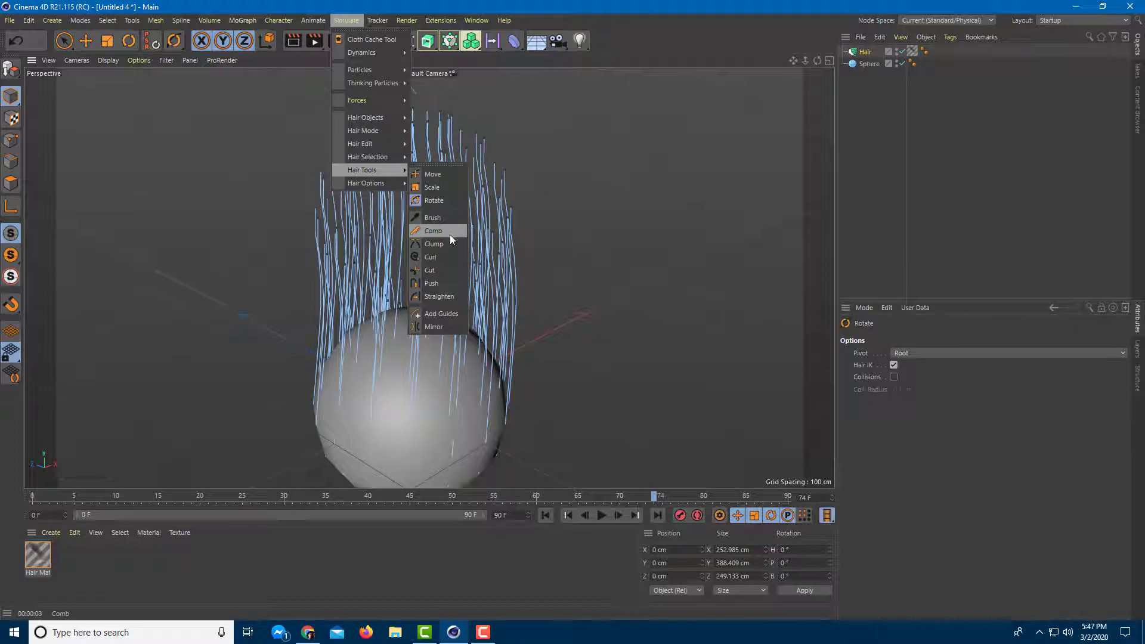
click(442, 217)
mouse_move(409, 217)
mouse_down()
mouse_move(403, 199)
mouse_move(317, 240)
mouse_move(305, 339)
mouse_up()
mouse_move(384, 122)
mouse_down()
mouse_move(506, 179)
mouse_move(373, 127)
mouse_move(345, 158)
mouse_move(309, 269)
mouse_move(305, 248)
mouse_move(420, 113)
mouse_move(447, 179)
mouse_move(504, 226)
mouse_move(484, 185)
mouse_move(519, 242)
mouse_move(428, 144)
mouse_move(562, 325)
mouse_move(366, 299)
mouse_move(370, 174)
mouse_move(302, 274)
mouse_move(465, 204)
mouse_move(563, 283)
mouse_up()
alt+drag(531, 403, 387, 459)
alt+middle_drag(468, 362, 407, 233)
mouse_move(455, 275)
mouse_down()
mouse_move(384, 343)
mouse_move(274, 352)
mouse_move(421, 349)
mouse_move(449, 272)
mouse_move(453, 296)
mouse_up()
alt+drag(418, 352, 500, 286)
drag(367, 207, 334, 203)
mouse_move(358, 220)
alt+mouse_down()
mouse_move(327, 232)
mouse_move(422, 281)
mouse_move(388, 279)
alt+mouse_up()
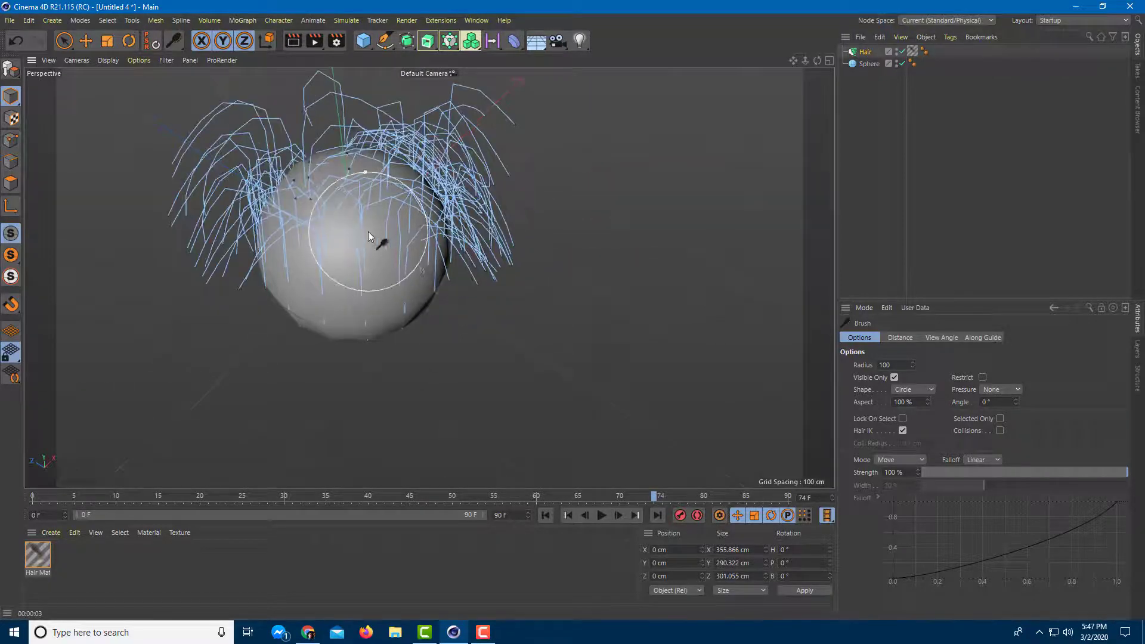
alt+drag(474, 388, 474, 305)
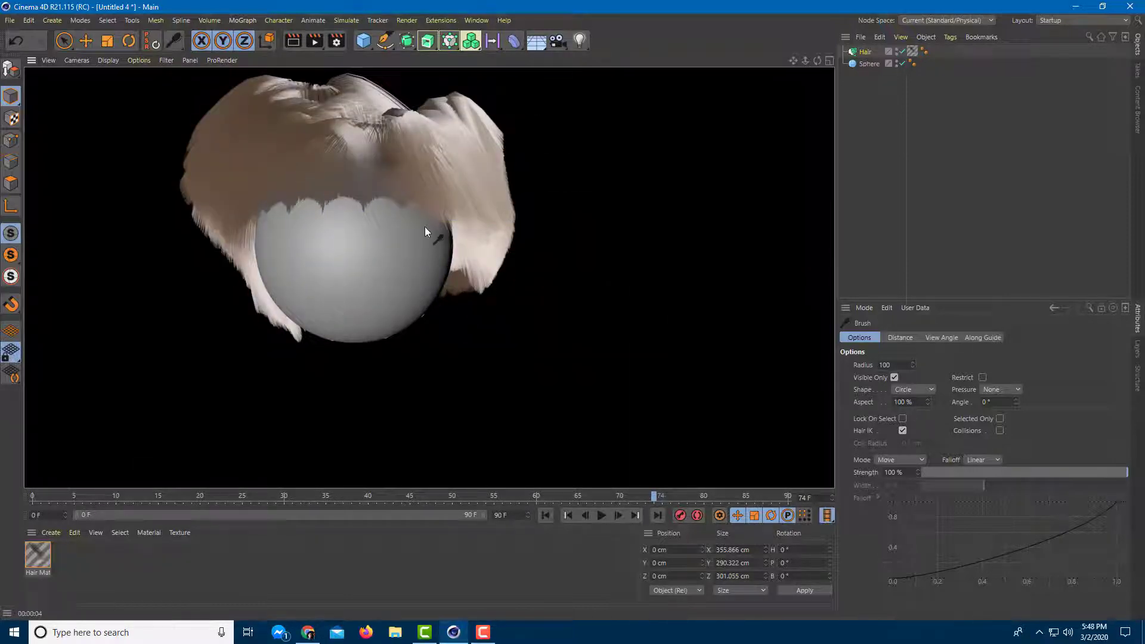
click(424, 227)
Curl the hair guides with the hair Curl tool at a strength of about -31.2%.
click(356, 21)
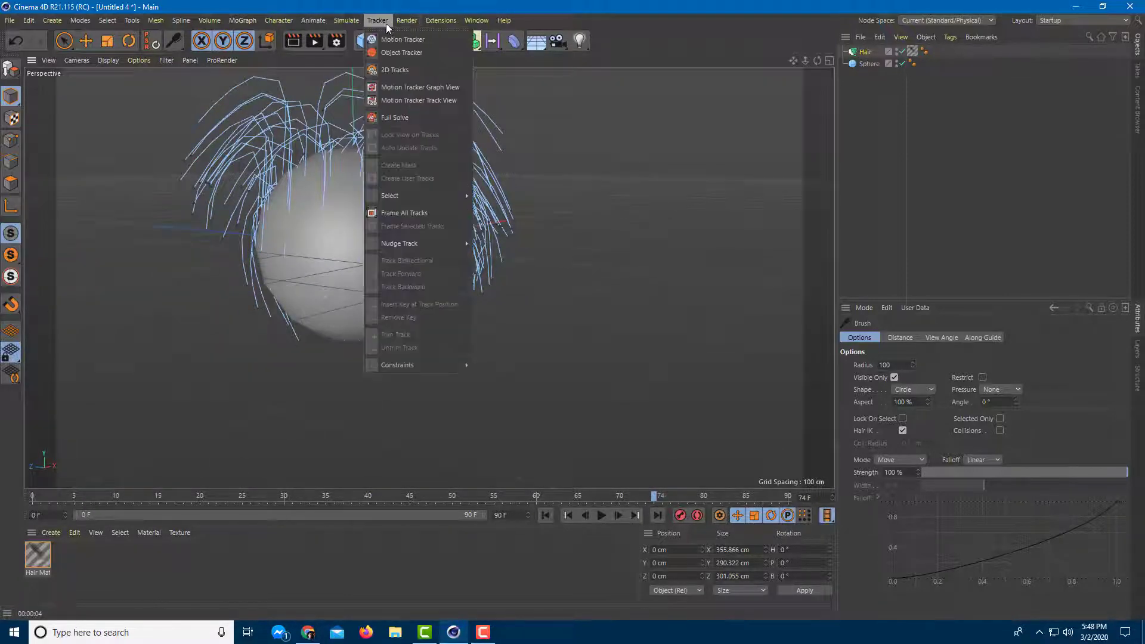
mouse_move(406, 148)
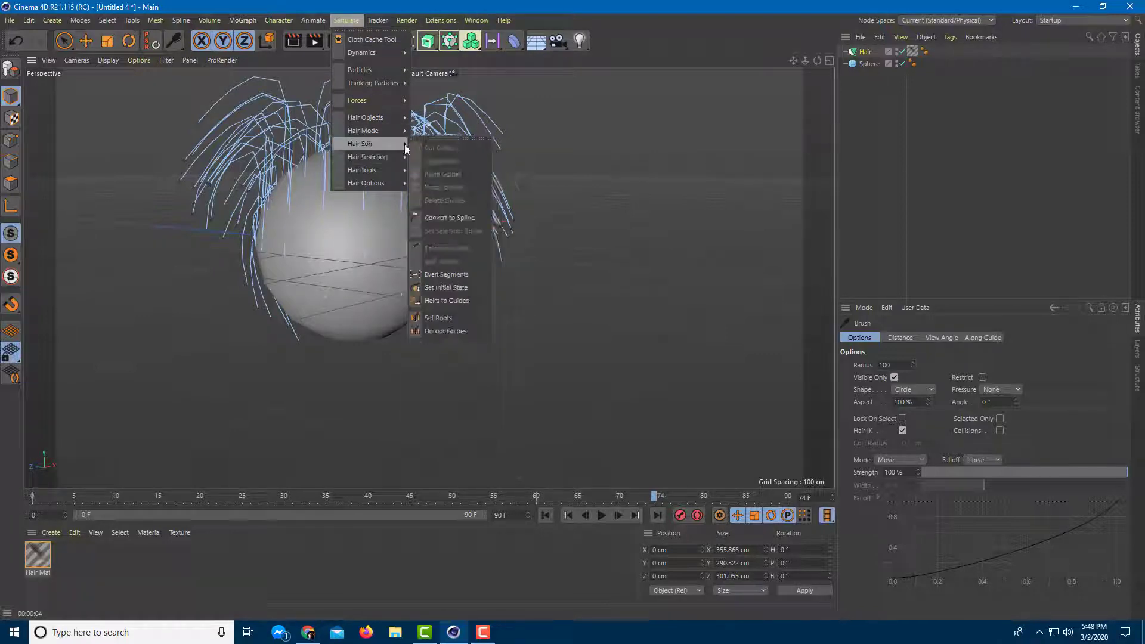
mouse_move(397, 172)
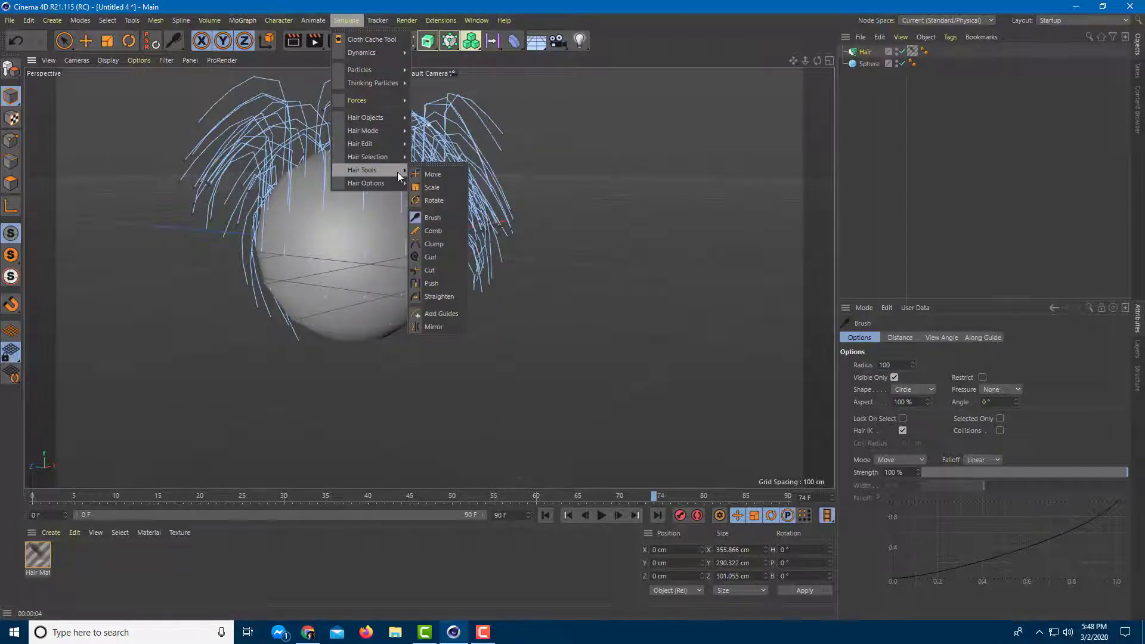
key(ctrl+r)
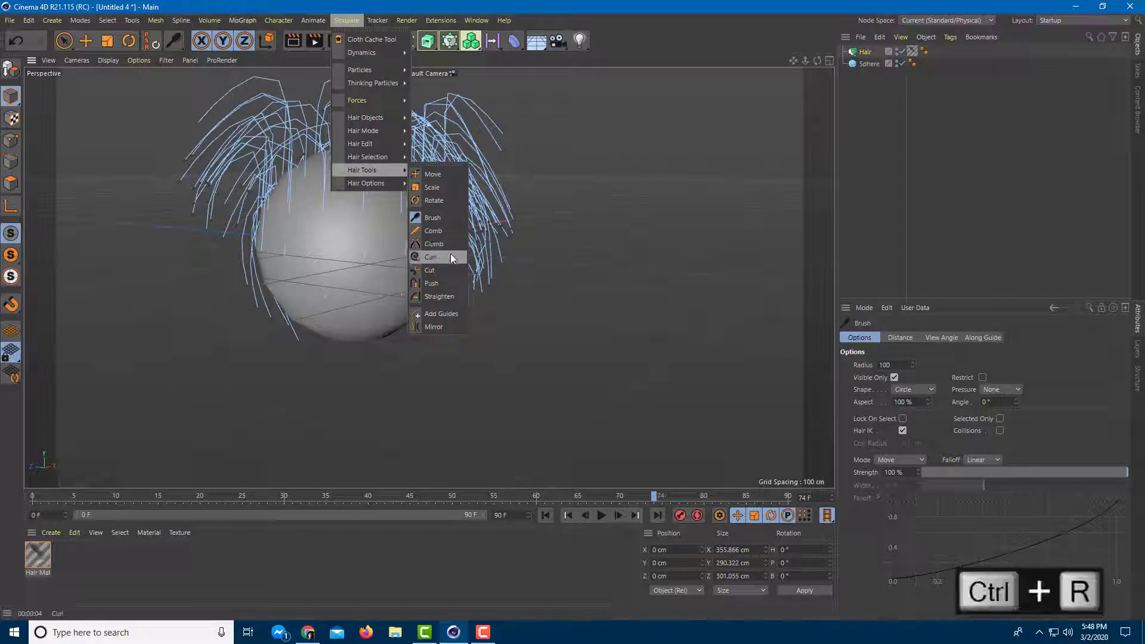
click(451, 259)
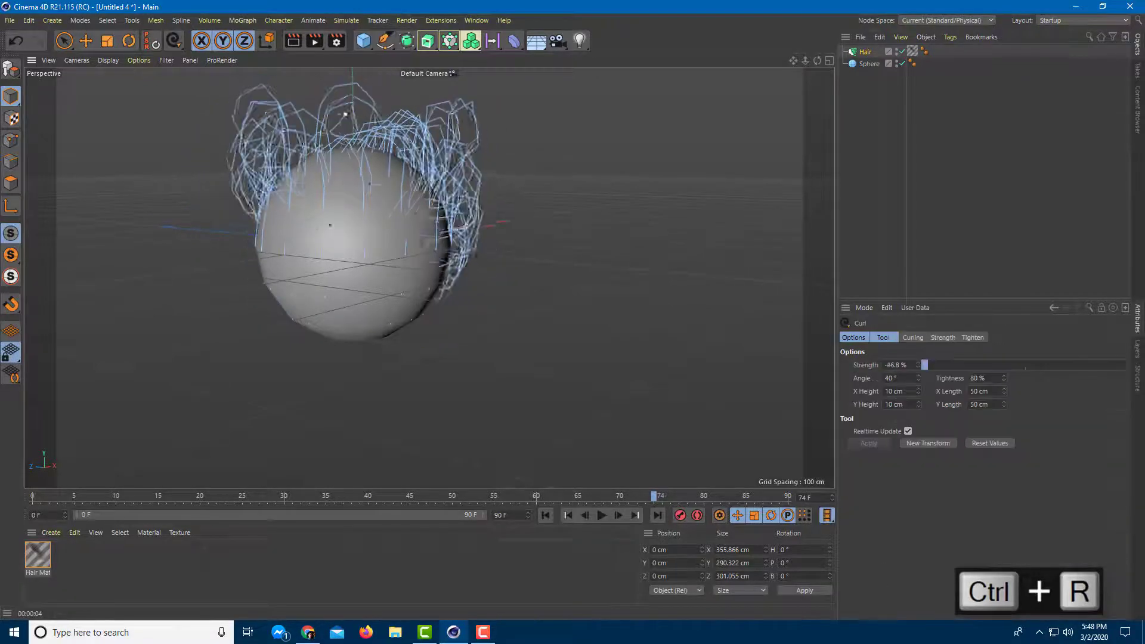
drag(407, 120, 356, 112)
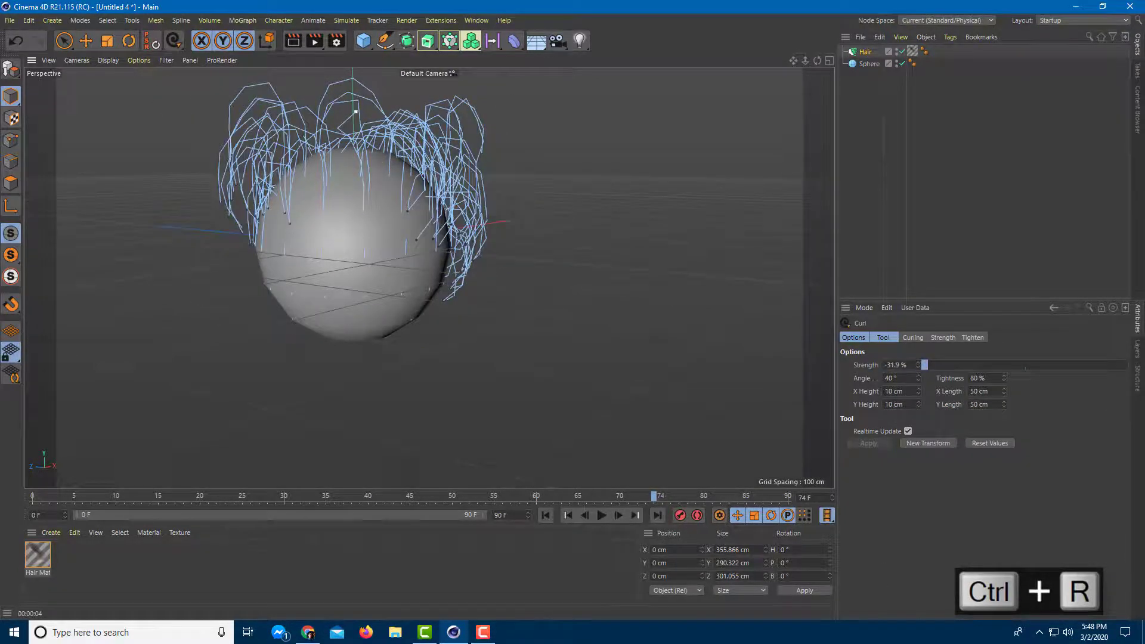
Trim the tips of the hair guides on both sides of the sphere with the hair Cut tool.
click(348, 21)
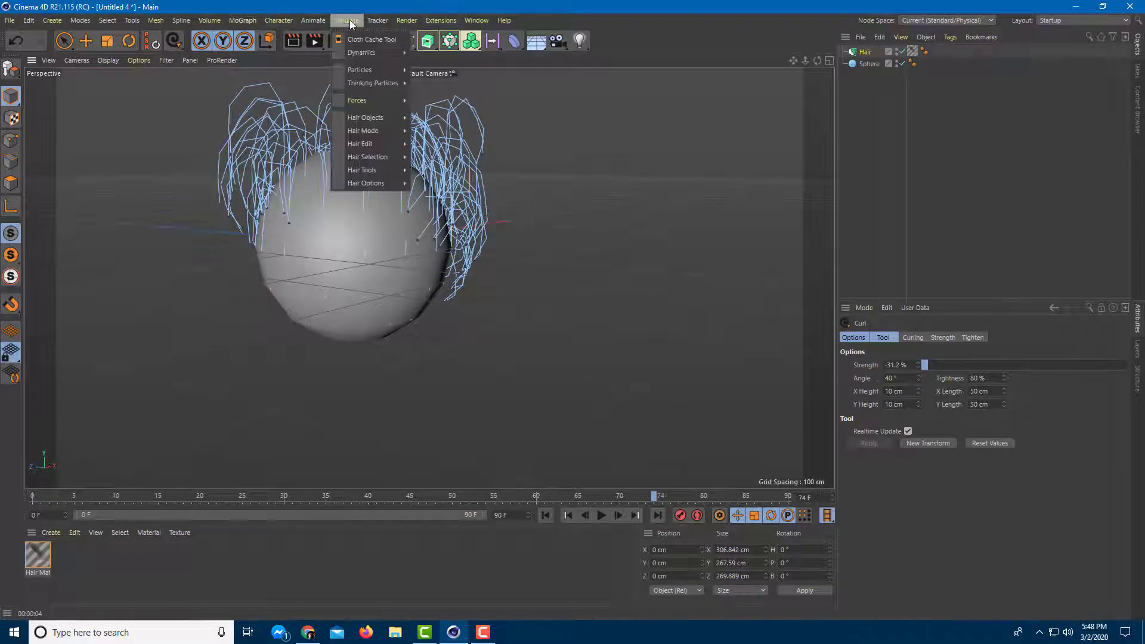
mouse_move(387, 171)
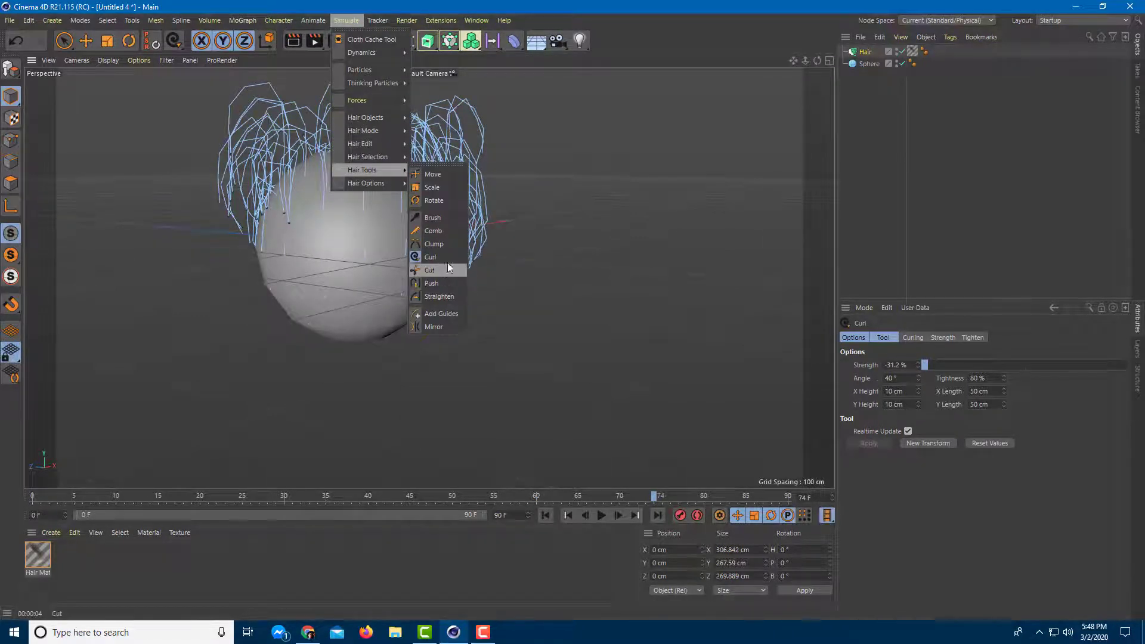
click(442, 271)
scroll(477, 209, up, 3)
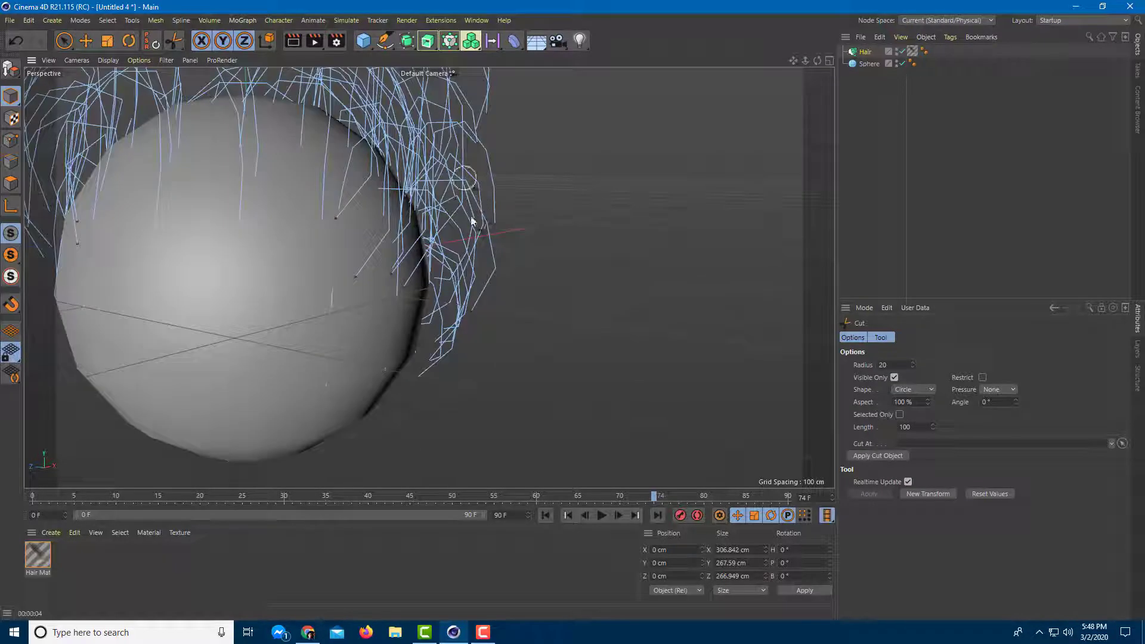
mouse_move(471, 251)
mouse_down()
mouse_move(429, 332)
mouse_move(458, 236)
mouse_move(417, 239)
mouse_move(433, 294)
mouse_up()
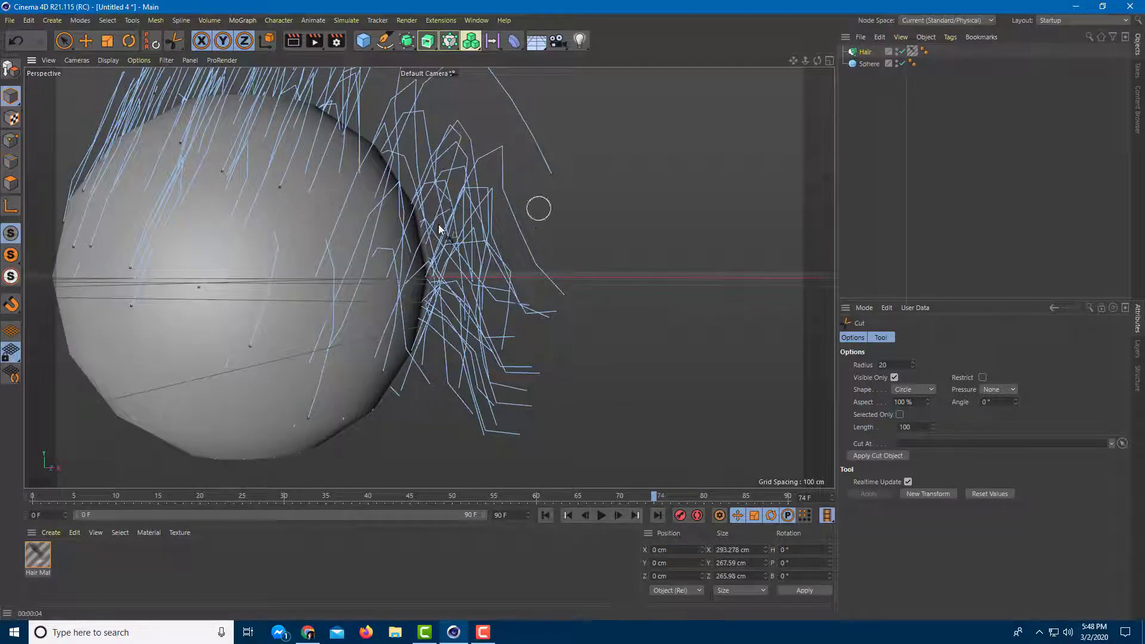
alt+drag(595, 179, 678, 163)
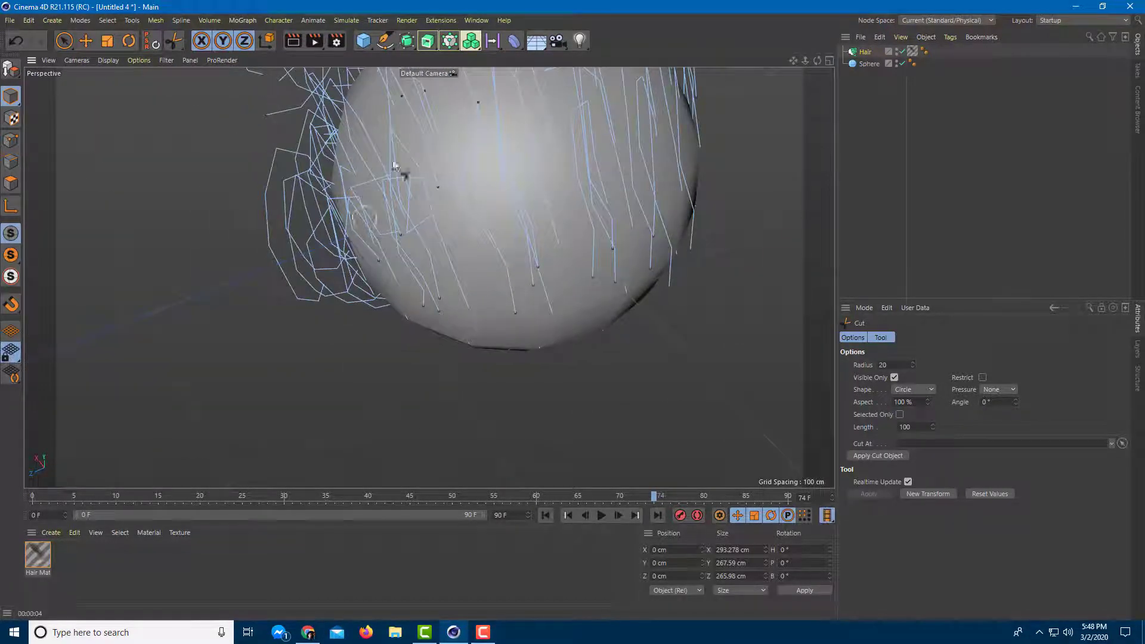
drag(349, 318, 321, 191)
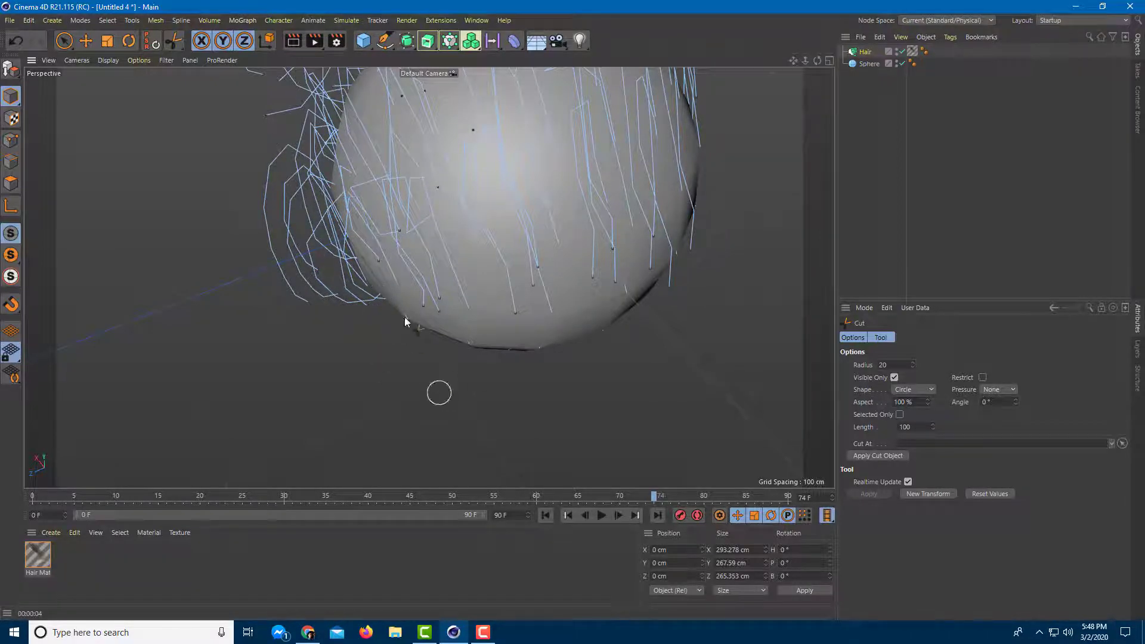
alt+drag(407, 338, 438, 224)
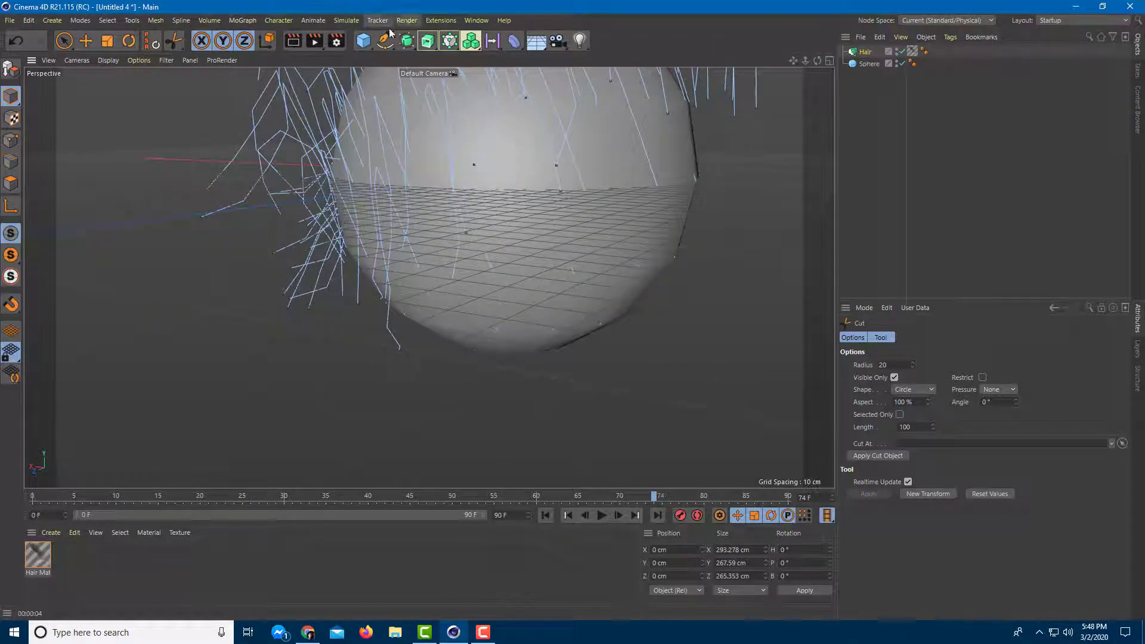
Activate the hair Push tool for the guides.
click(347, 20)
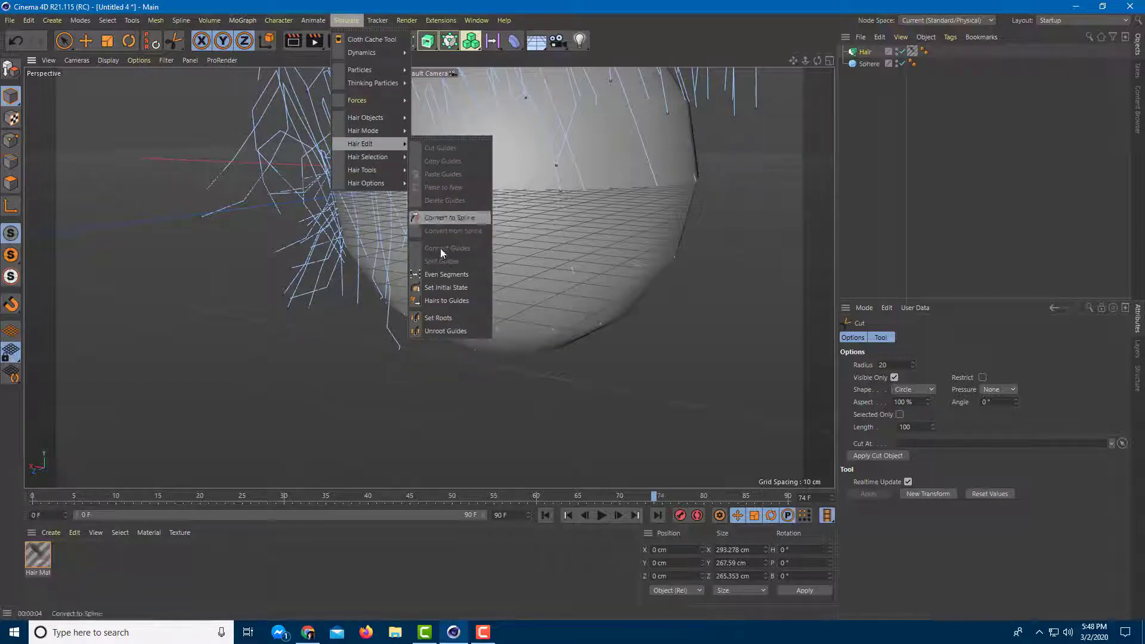
mouse_move(384, 174)
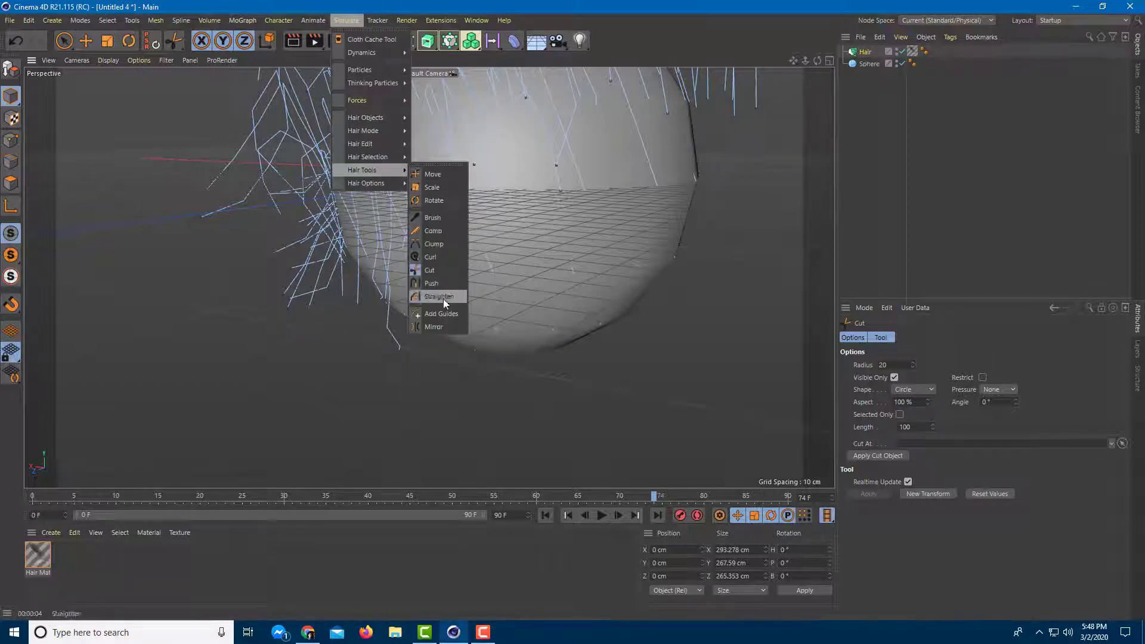
click(432, 283)
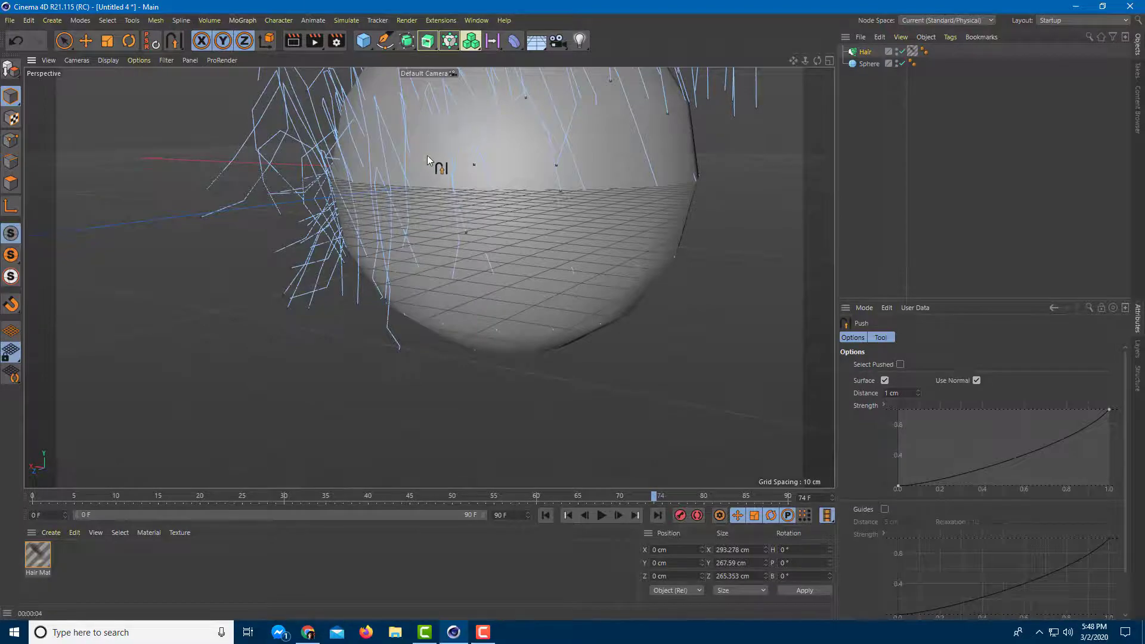
scroll(427, 155, down, 4)
alt+drag(502, 179, 492, 201)
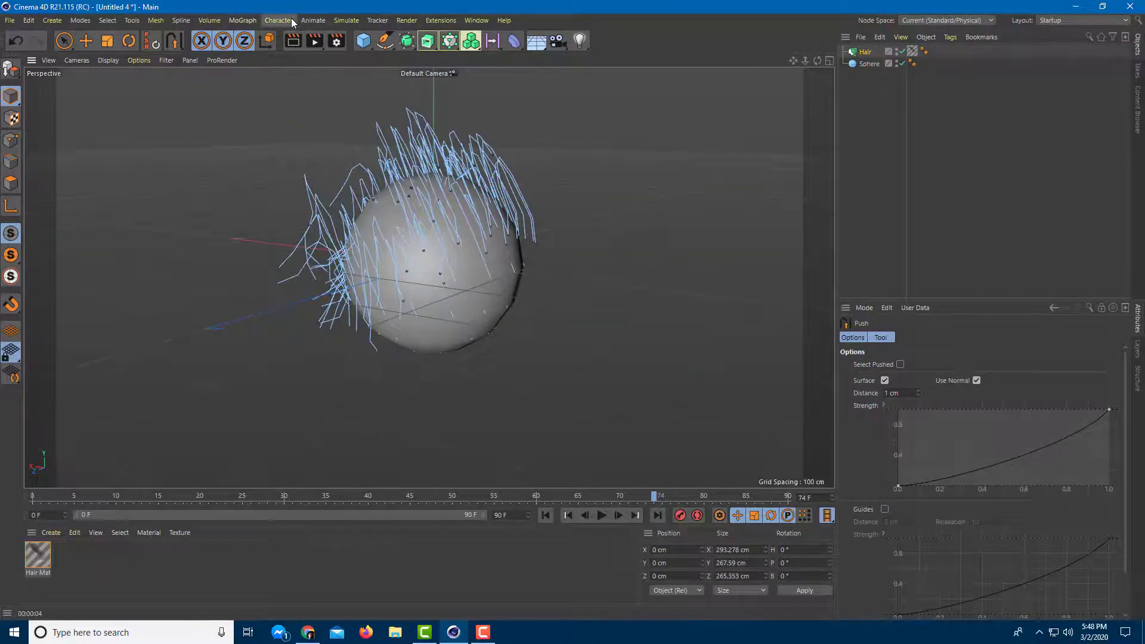
Apply the hair Straighten tool to the guides in the Normal direction, ending at a strength of -27.7%.
click(291, 18)
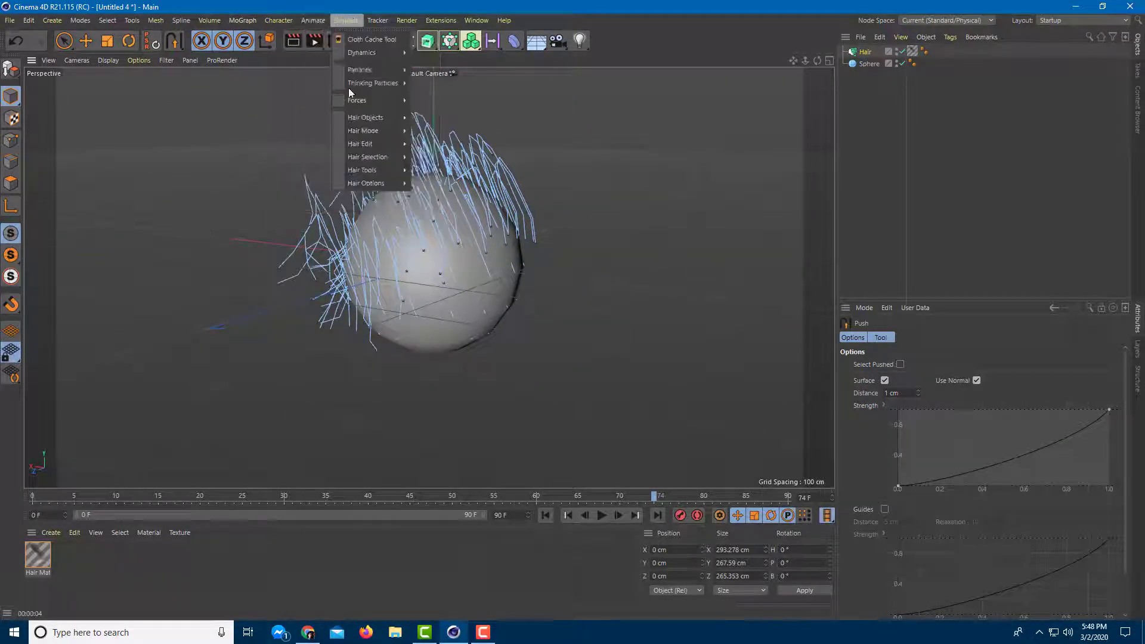
mouse_move(364, 173)
click(472, 330)
mouse_move(452, 238)
mouse_down()
mouse_move(588, 237)
mouse_move(455, 237)
mouse_up()
key(ctrl+y)
key(ctrl+y)
key(ctrl+y)
key(ctrl+y)
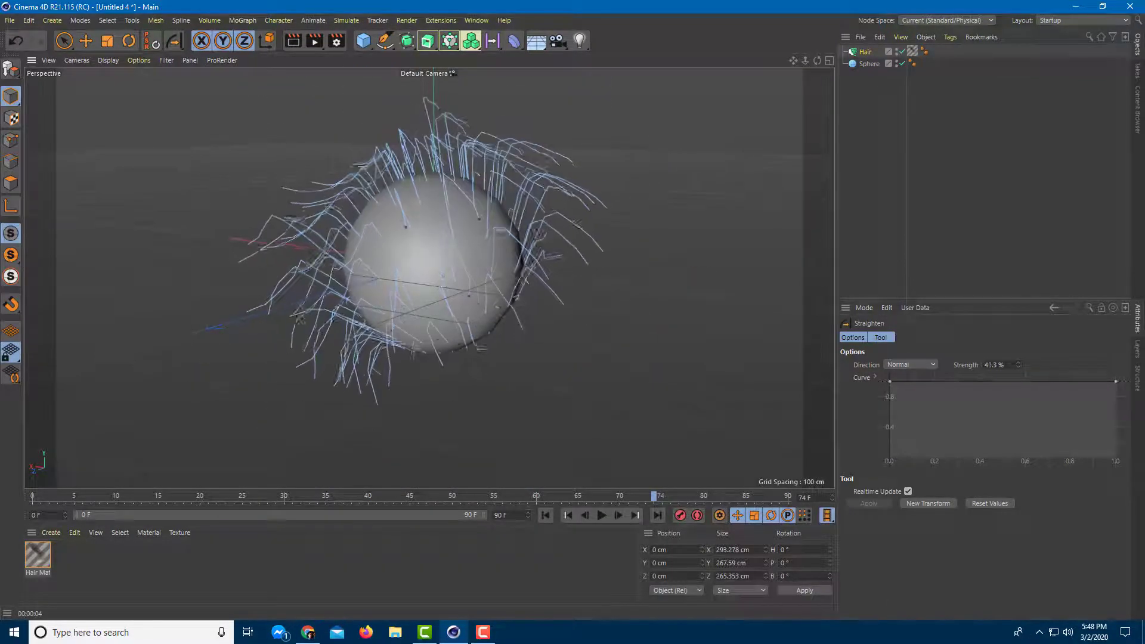
key(ctrl+z)
key(ctrl+z)
key(ctrl+z)
key(ctrl+z)
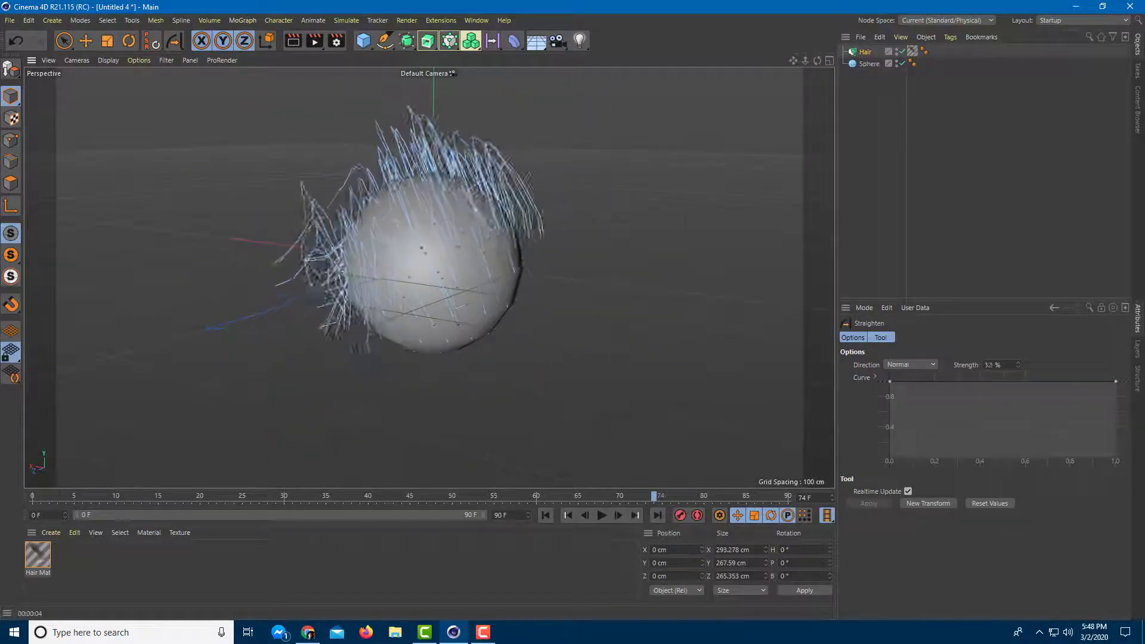
key(ctrl+z)
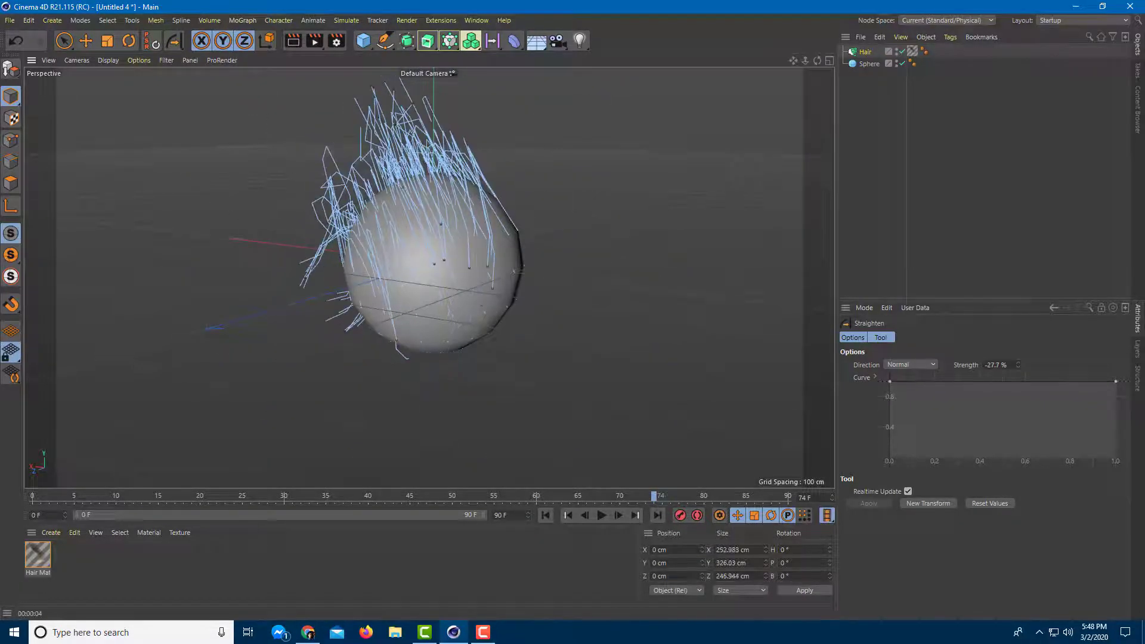
Paint extra hair guides onto one side of the sphere with the Add Guides tool and check them with a viewport render.
click(345, 20)
mouse_move(370, 172)
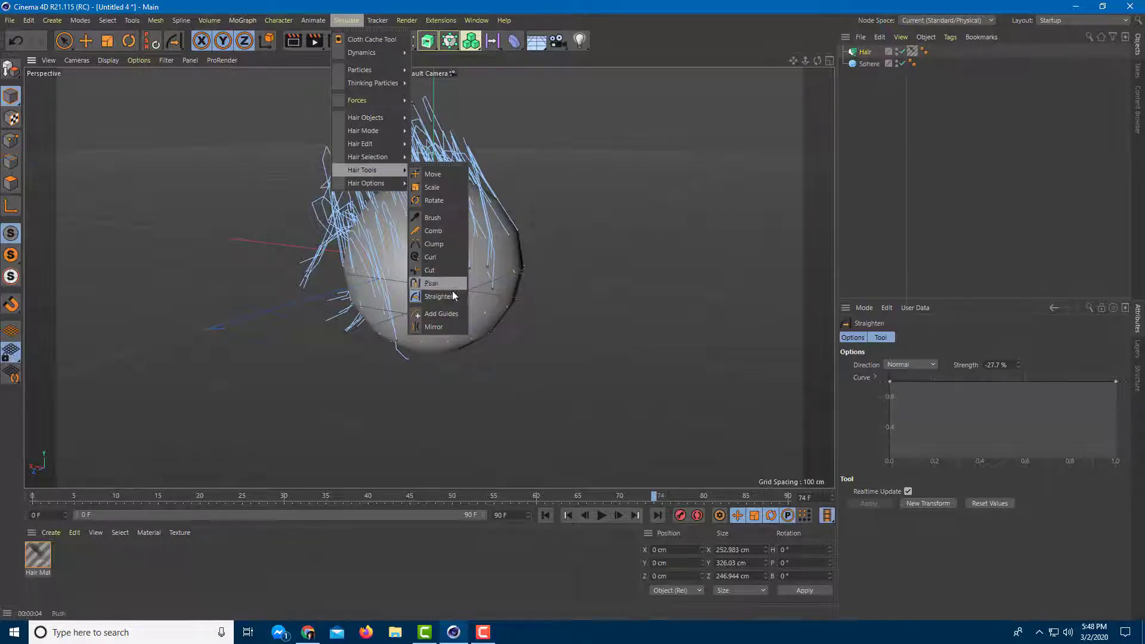
click(441, 313)
mouse_move(448, 192)
mouse_down()
mouse_move(368, 198)
mouse_move(510, 270)
mouse_move(384, 328)
mouse_up()
mouse_move(633, 284)
alt+mouse_down()
mouse_move(440, 240)
mouse_move(422, 333)
mouse_move(404, 278)
mouse_move(437, 233)
mouse_move(501, 322)
alt+mouse_up()
mouse_move(391, 262)
mouse_down()
mouse_move(435, 298)
mouse_move(444, 322)
mouse_move(406, 313)
mouse_up()
alt+drag(495, 260, 628, 220)
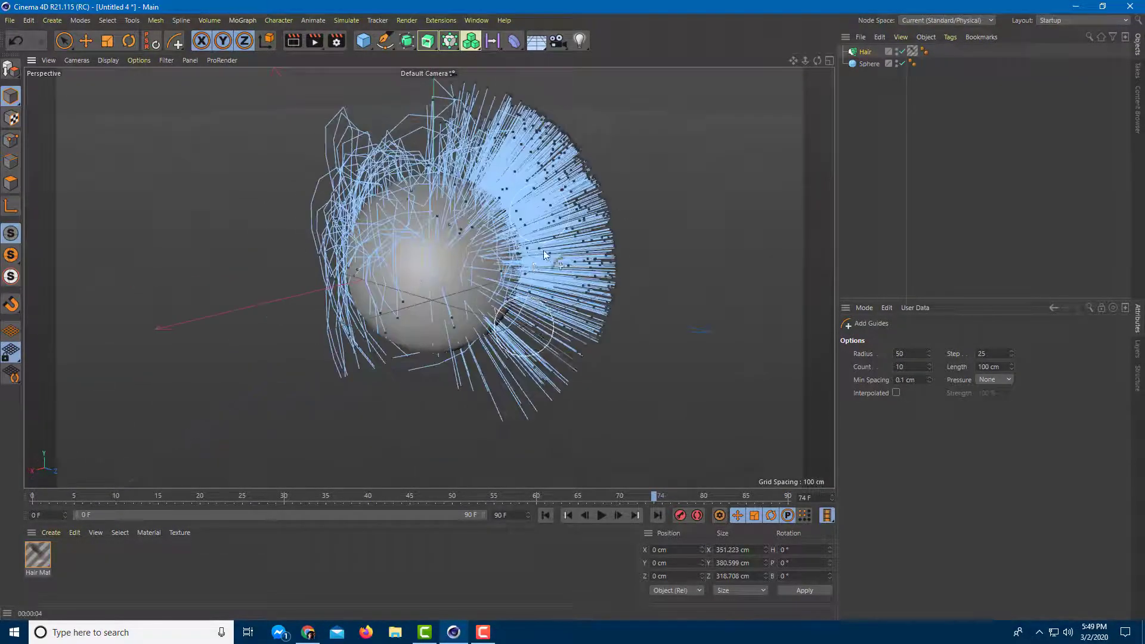
mouse_move(441, 320)
alt+mouse_down()
mouse_move(431, 316)
mouse_move(440, 311)
alt+mouse_up()
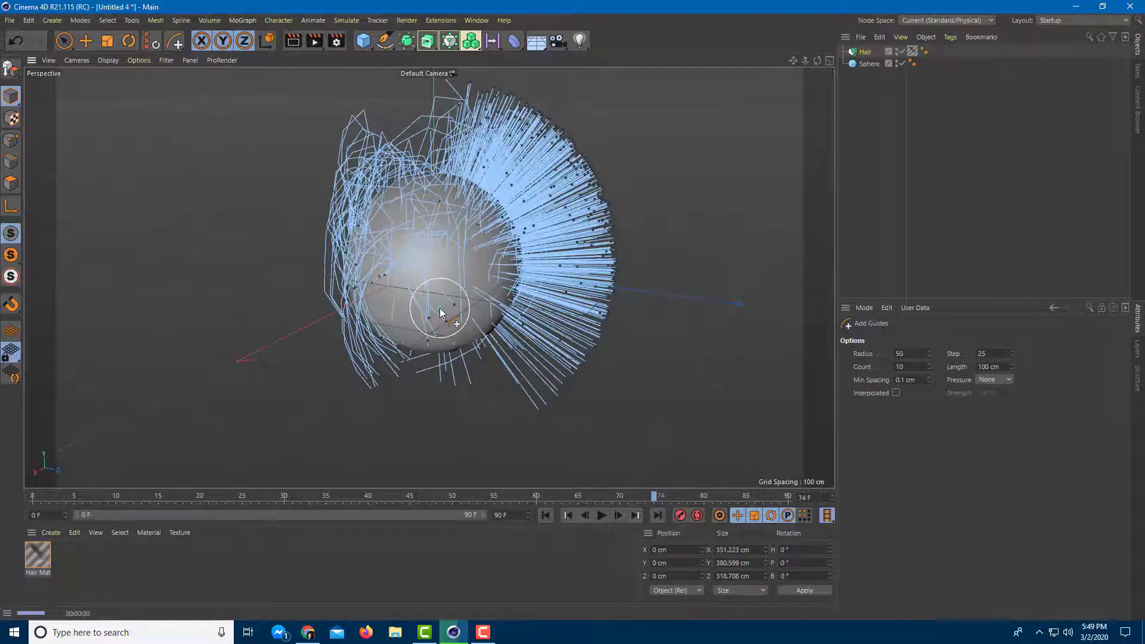
key(ctrl+r)
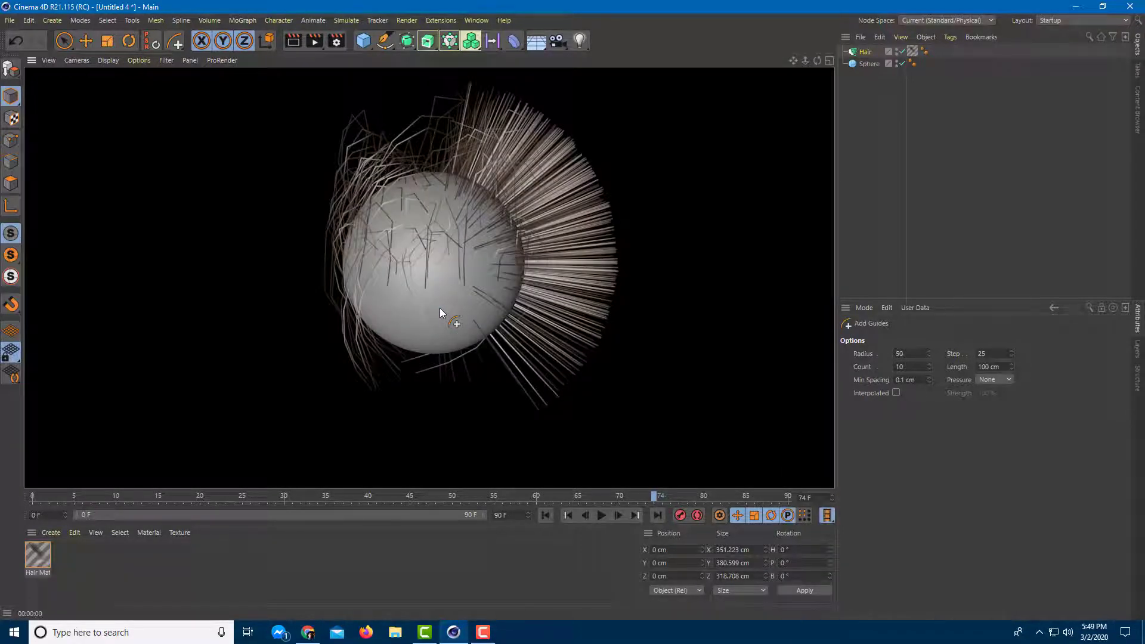
scroll(468, 260, up, 2)
scroll(499, 302, down, 3)
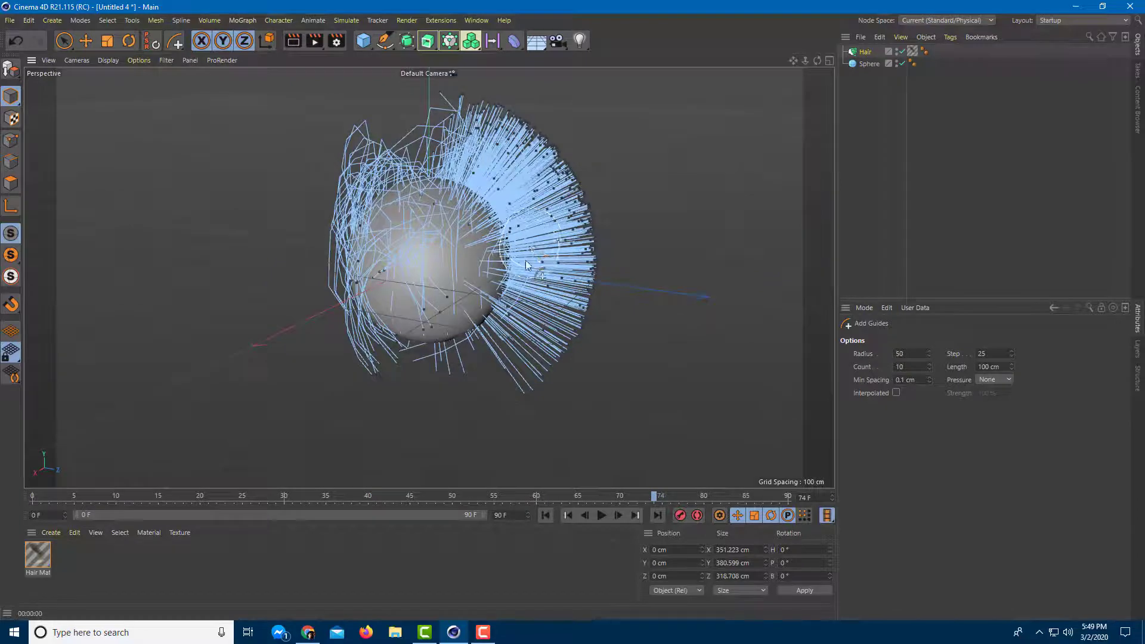
alt+drag(528, 248, 542, 244)
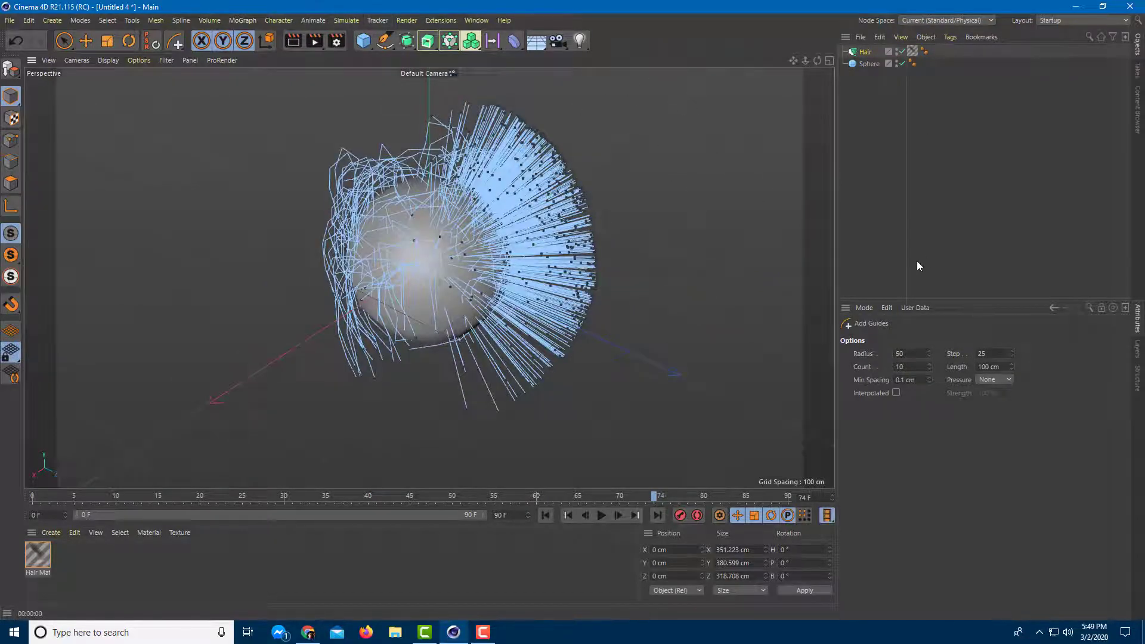
Enable dynamics on the Hair object and turn on its Rigid option.
click(865, 52)
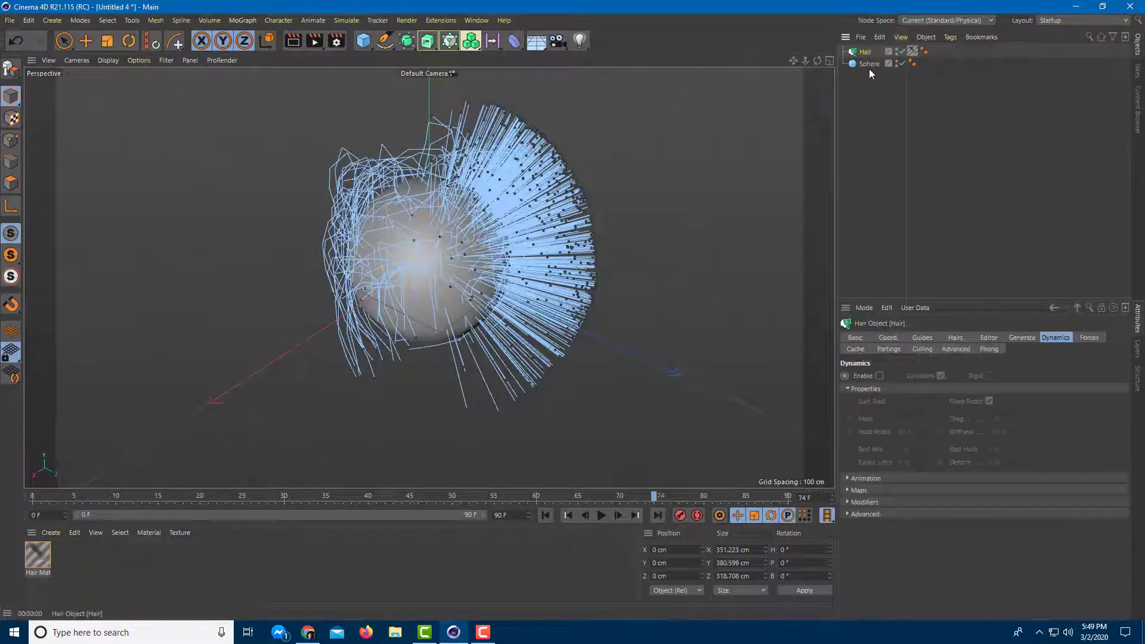
click(955, 338)
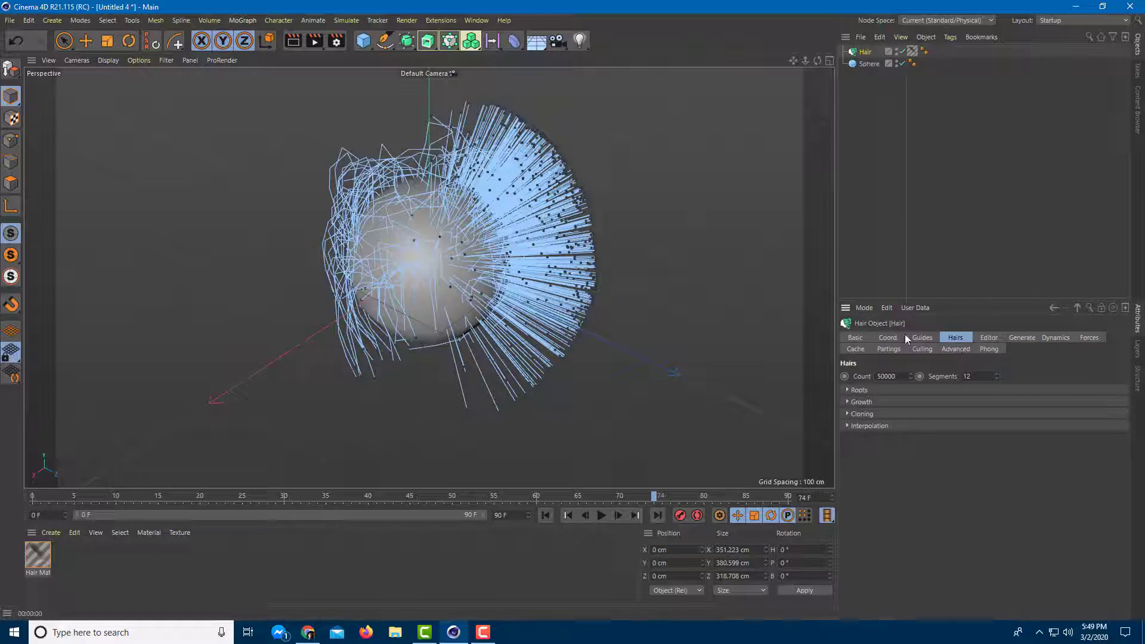
click(1052, 338)
key(ctrl+r)
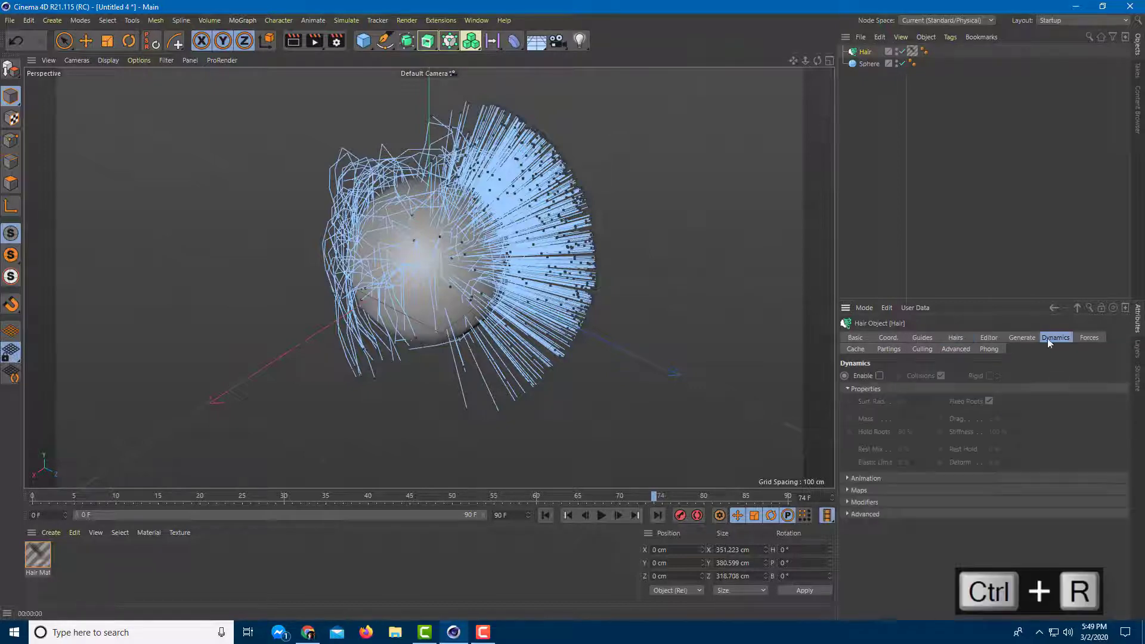
click(878, 376)
click(990, 376)
Play the animation and examine how the hair guides react to the rigid dynamics.
click(601, 516)
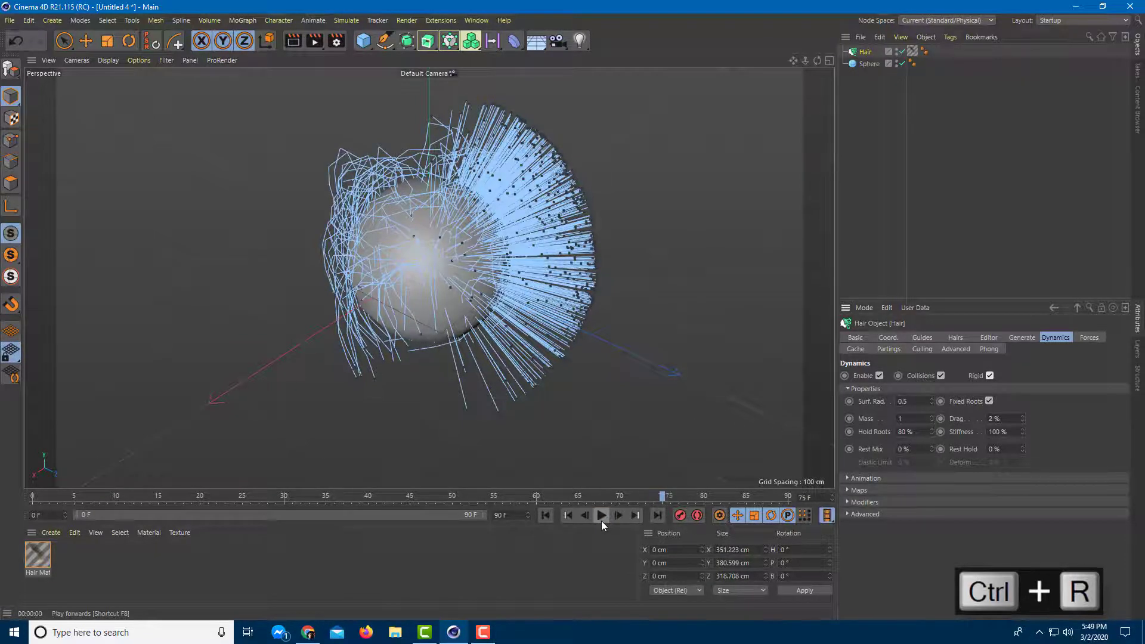
click(601, 516)
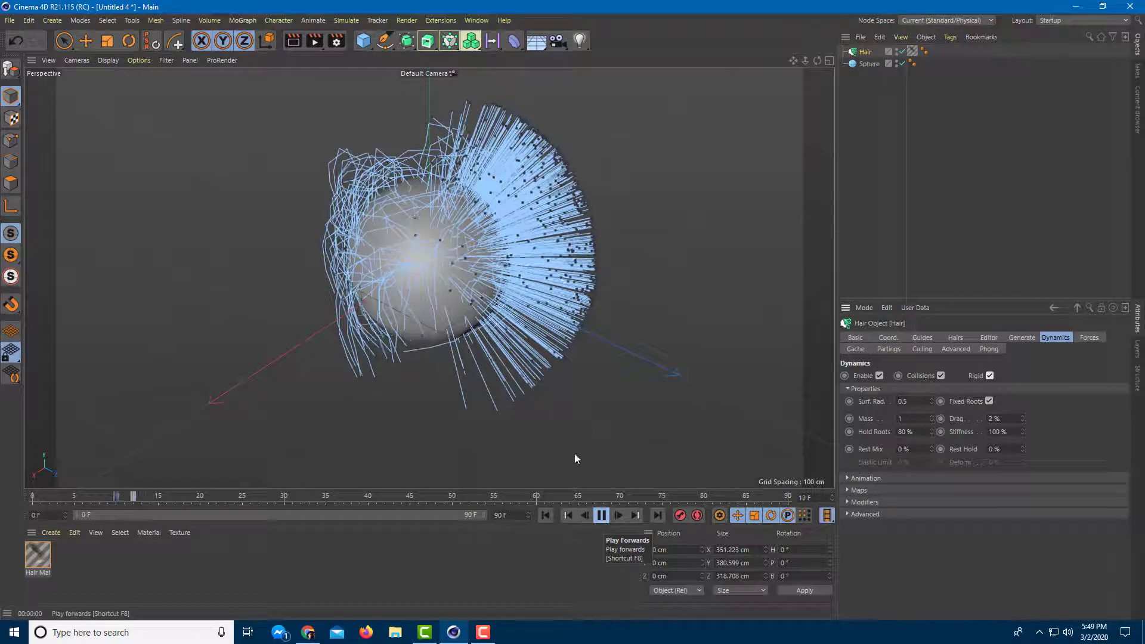
alt+drag(631, 366, 643, 358)
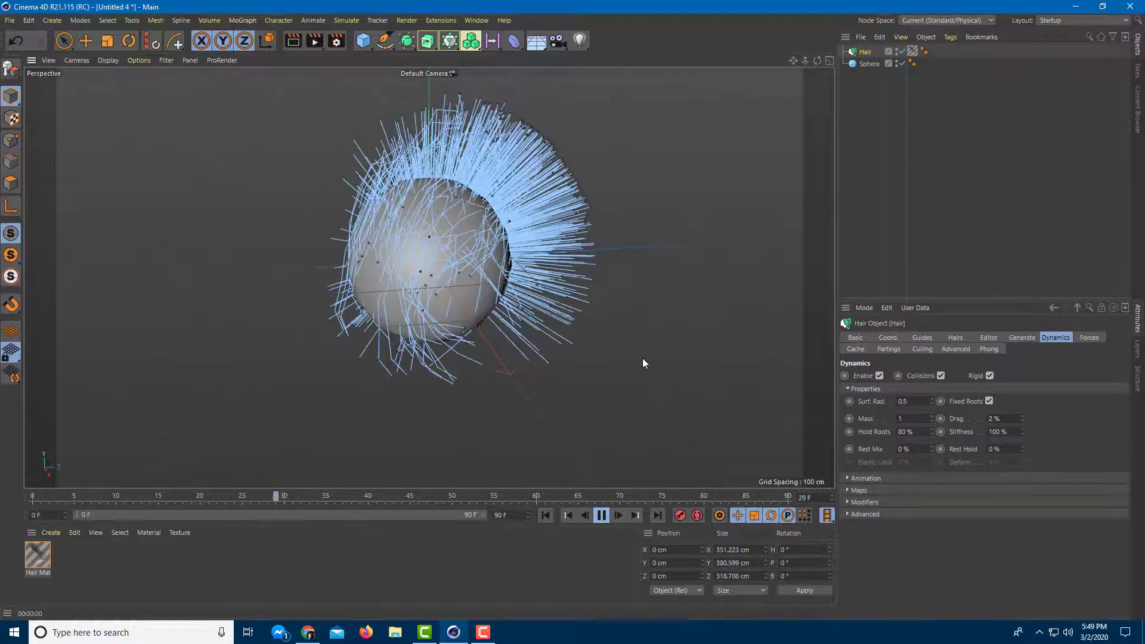